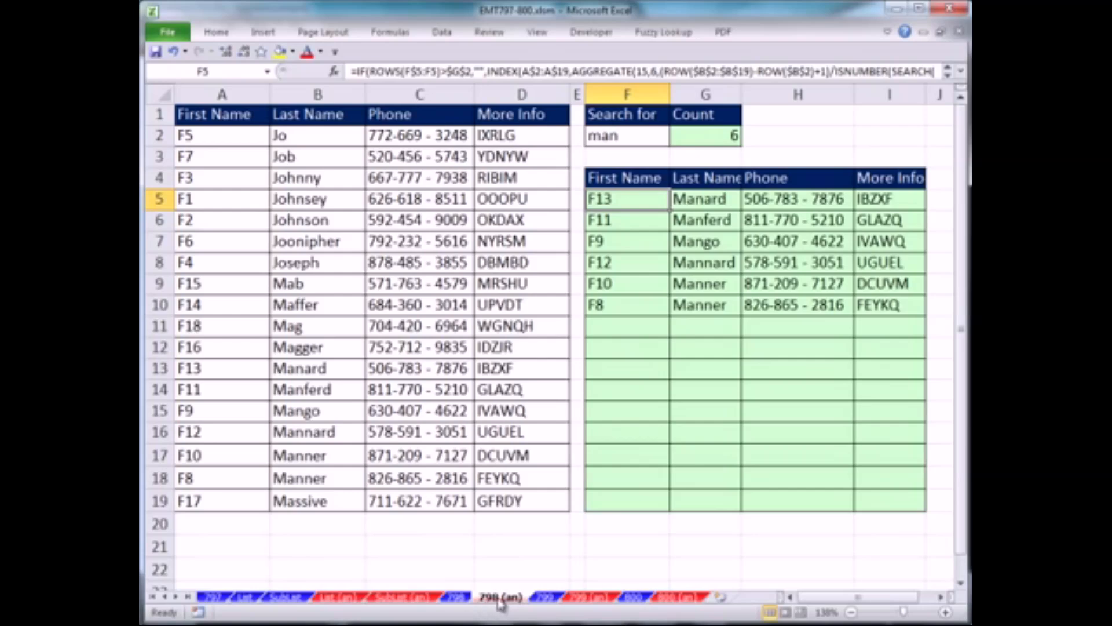
Test the partial-text lookup by searching for "mann" in F2, and set the search term back to "man"
{"action": "left_click", "coordinate": [640, 132]}
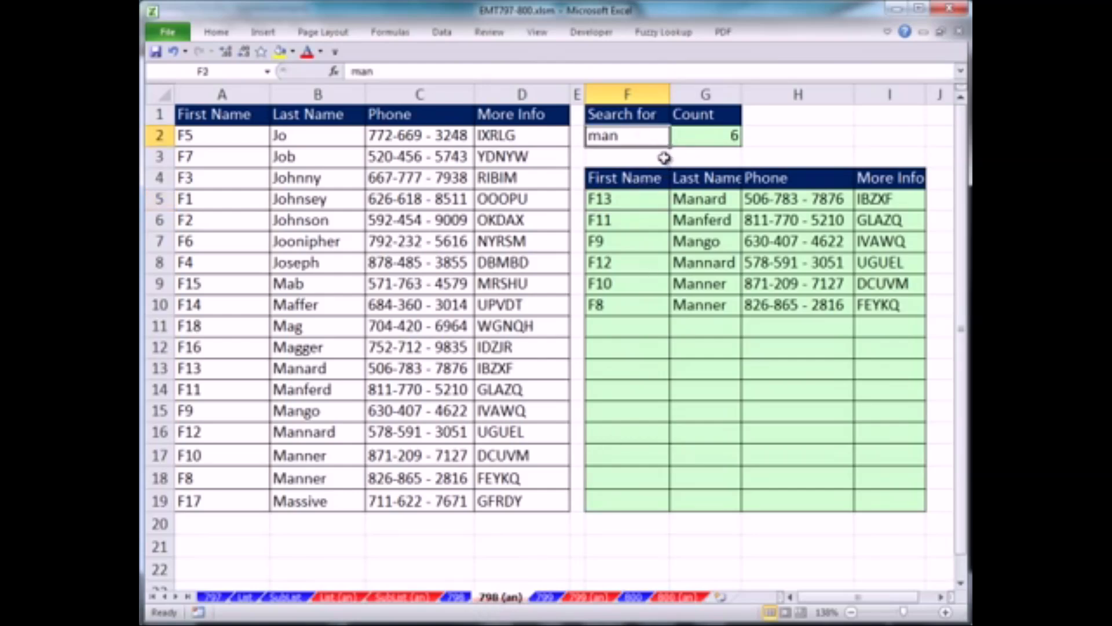
{"action": "type", "text": "man"}
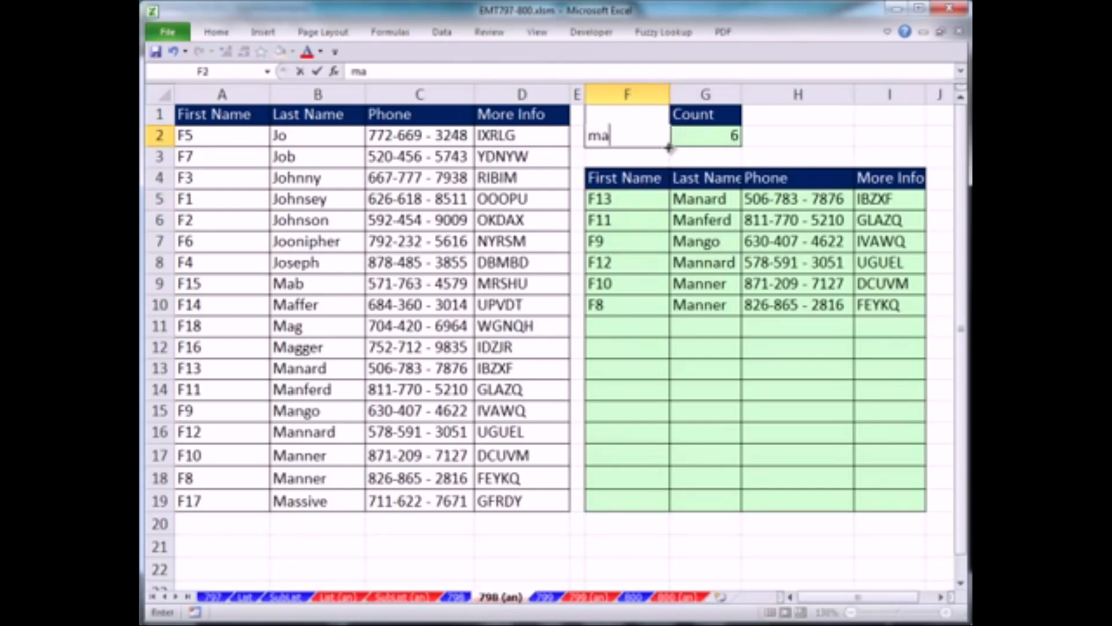
{"action": "key", "text": "ctrl+Return"}
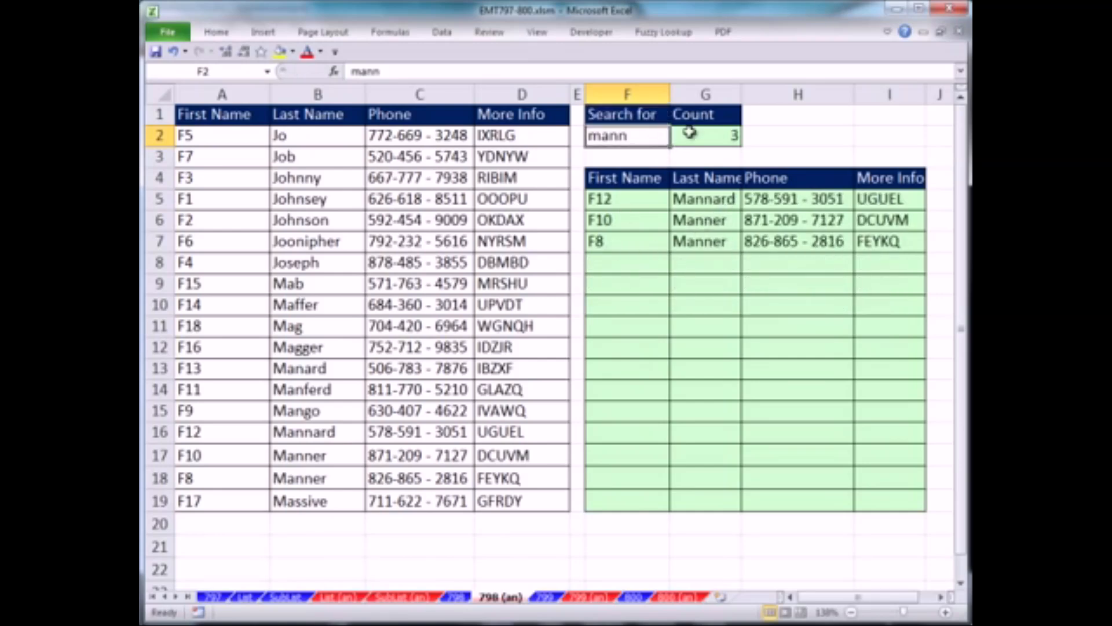
{"action": "type", "text": "man"}
{"action": "key", "text": "ctrl+Return"}
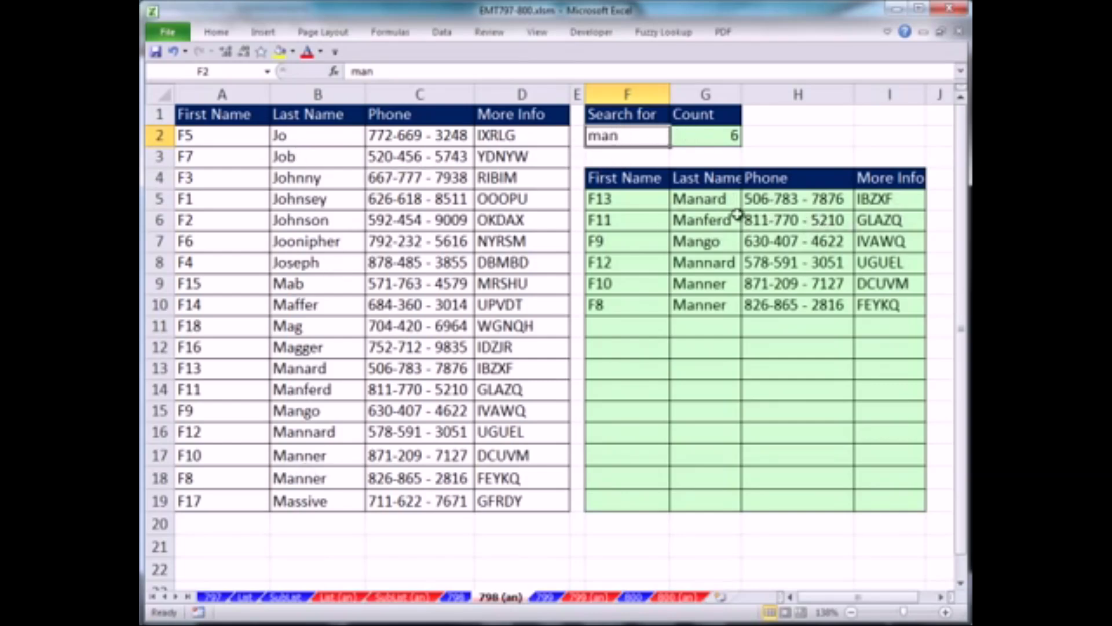
Inspect the AGGREGATE function within the lookup formula in F5 without changing it
{"action": "double_click", "coordinate": [621, 199]}
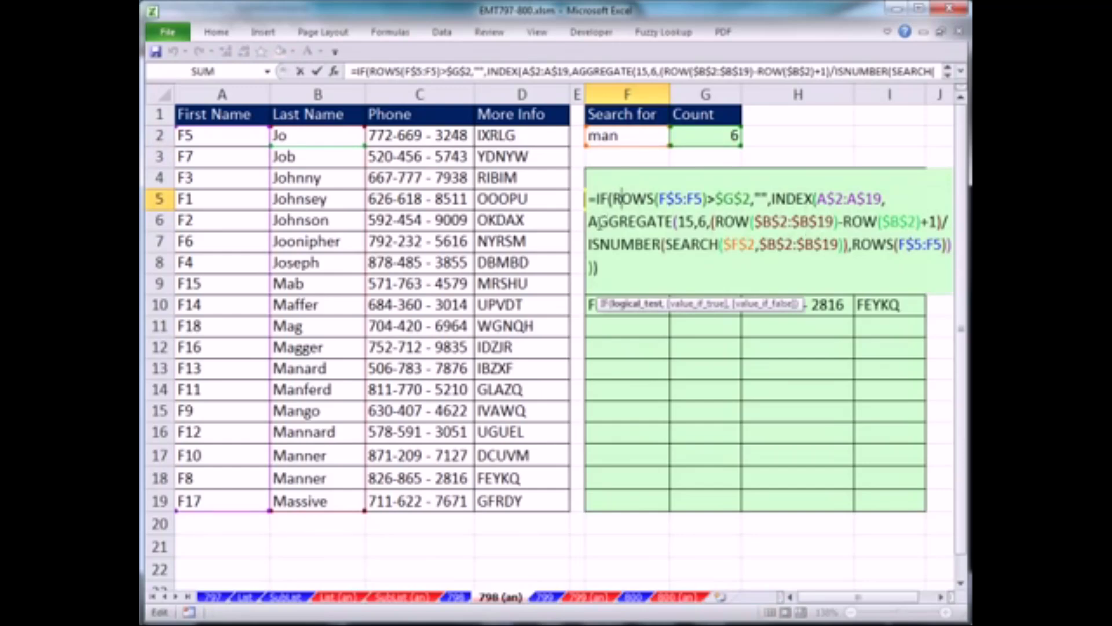
{"action": "left_click_drag", "start_coordinate": [588, 222], "coordinate": [673, 222]}
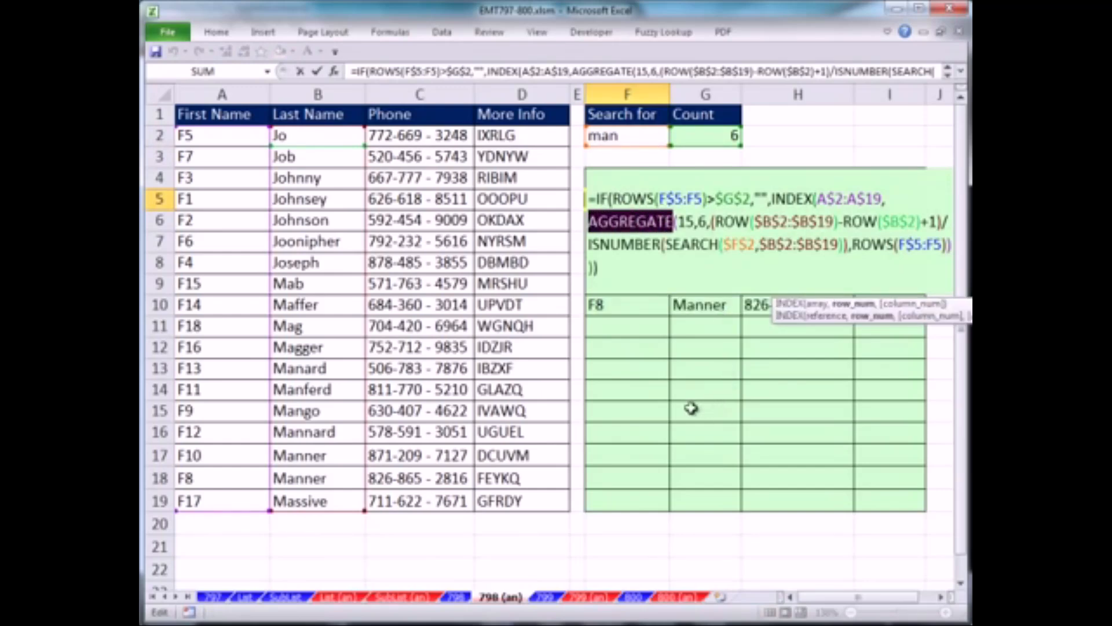
{"action": "key", "text": "Escape"}
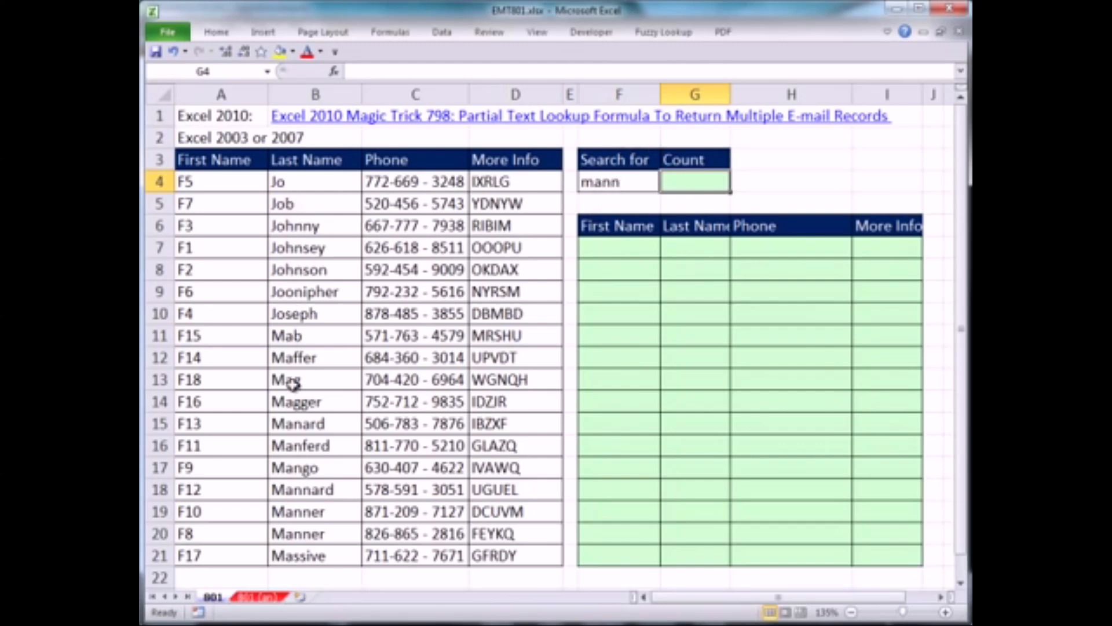
Enter a SEARCH formula in G4 that looks for the F4 term within cell B18
{"action": "type", "text": "="}
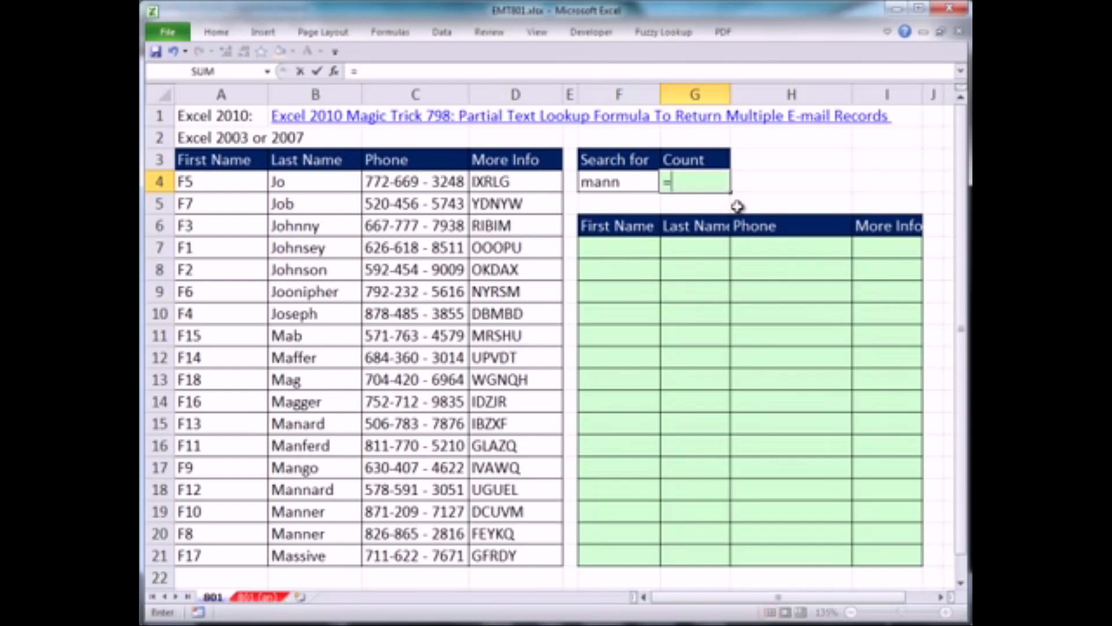
{"action": "type", "text": "se"}
{"action": "key", "text": "Tab"}
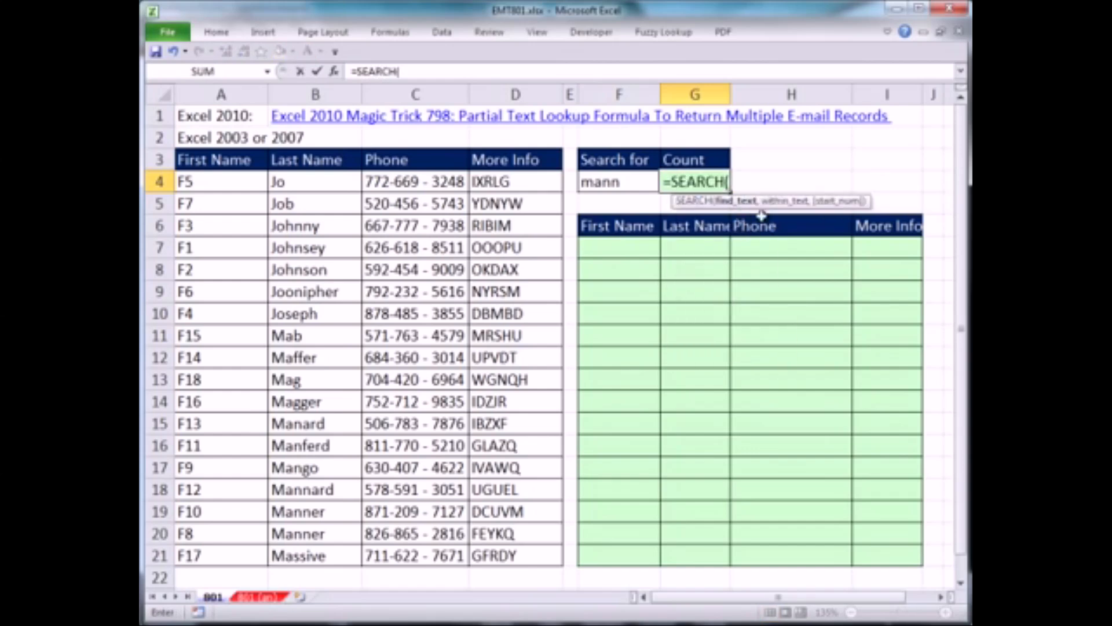
{"action": "left_click", "coordinate": [602, 181]}
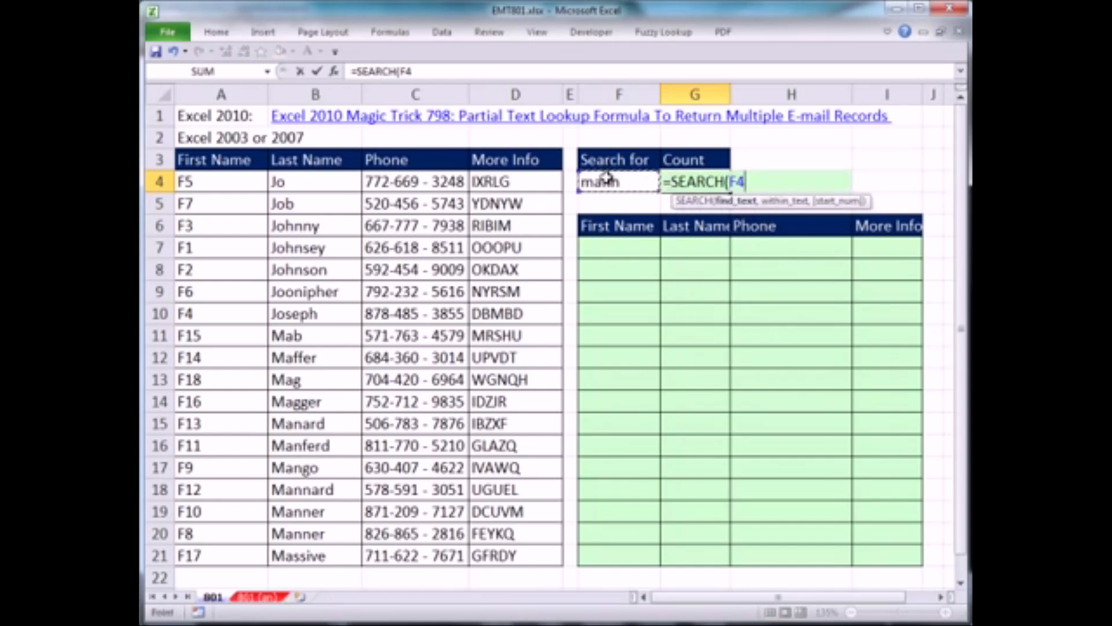
{"action": "type", "text": ","}
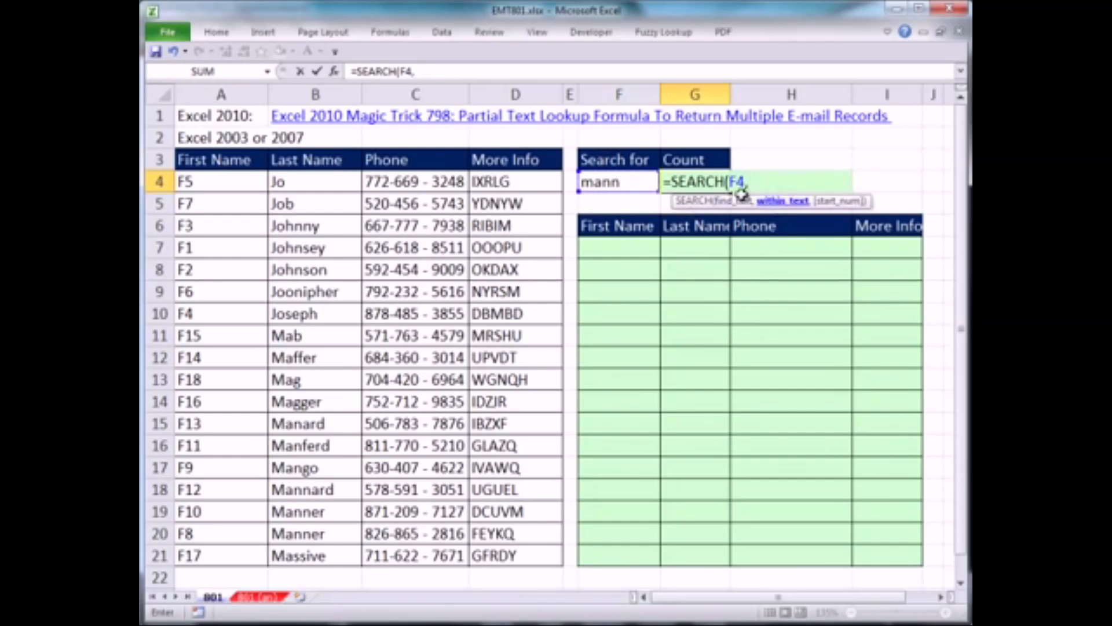
{"action": "left_click", "coordinate": [301, 428]}
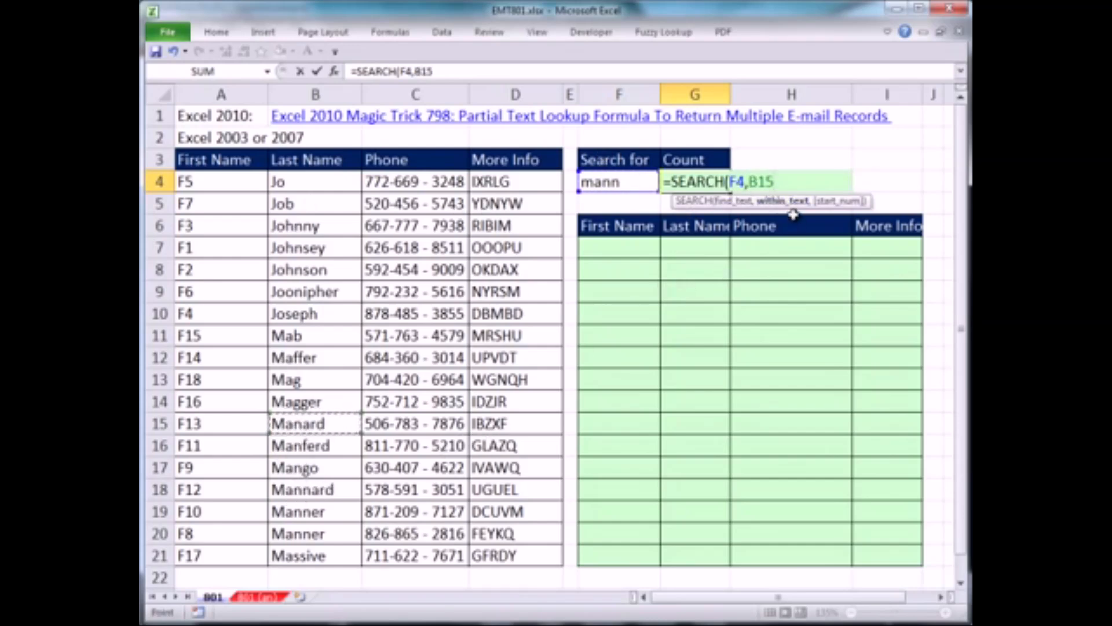
{"action": "left_click", "coordinate": [310, 490]}
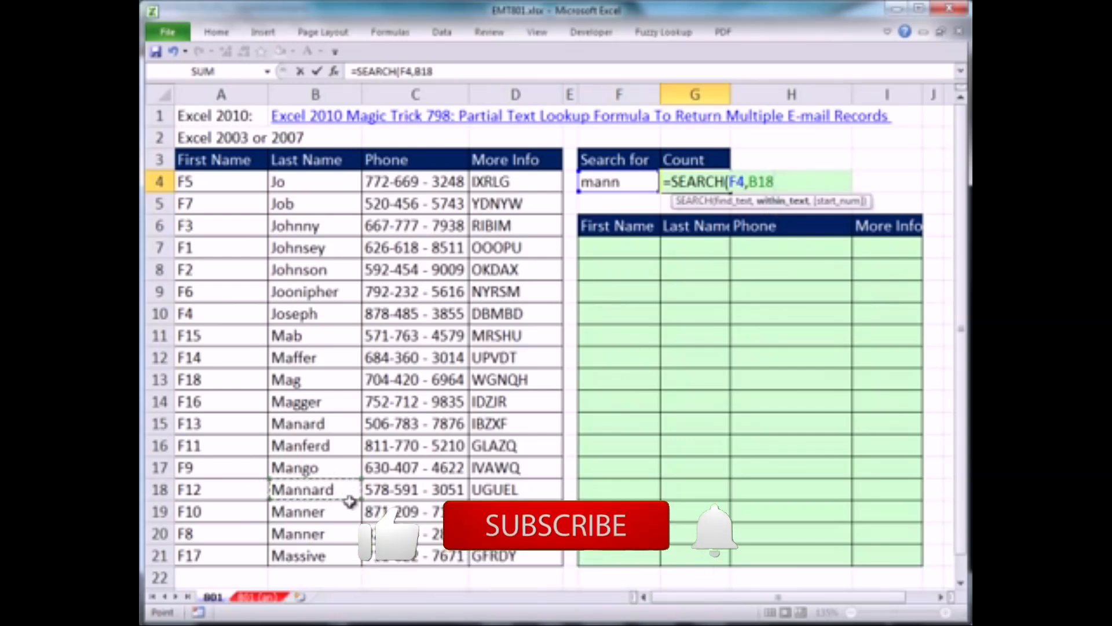
{"action": "key", "text": "ctrl+Return"}
Change the within_text argument of the SEARCH formula in G4 to the Last Name range B4:B21
{"action": "key", "text": "F2"}
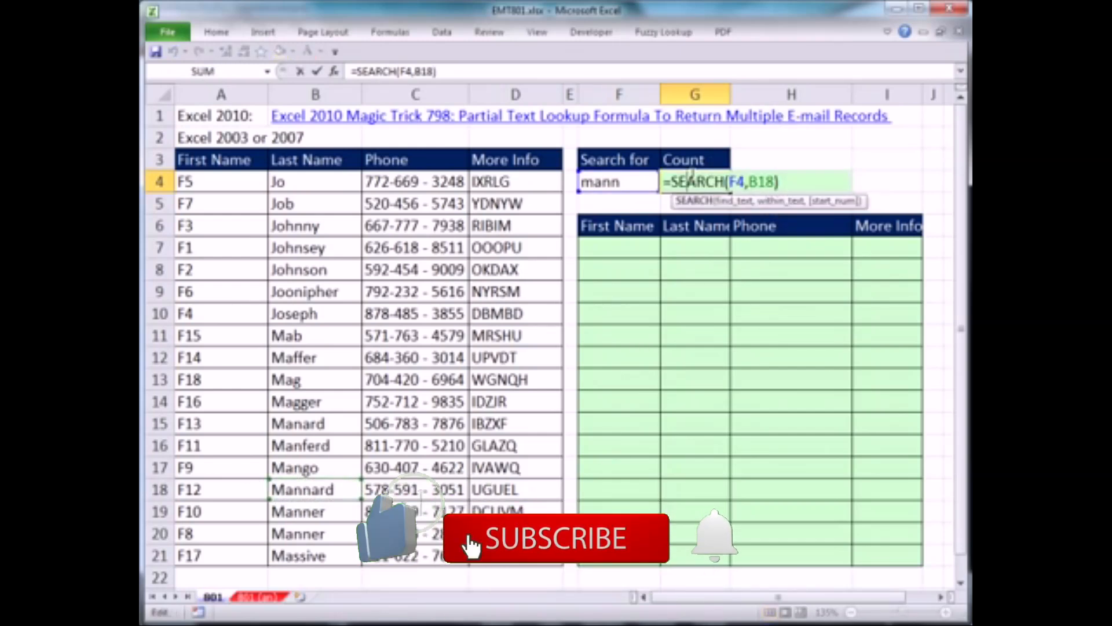
{"action": "key", "text": "ctrl+shift+Left"}
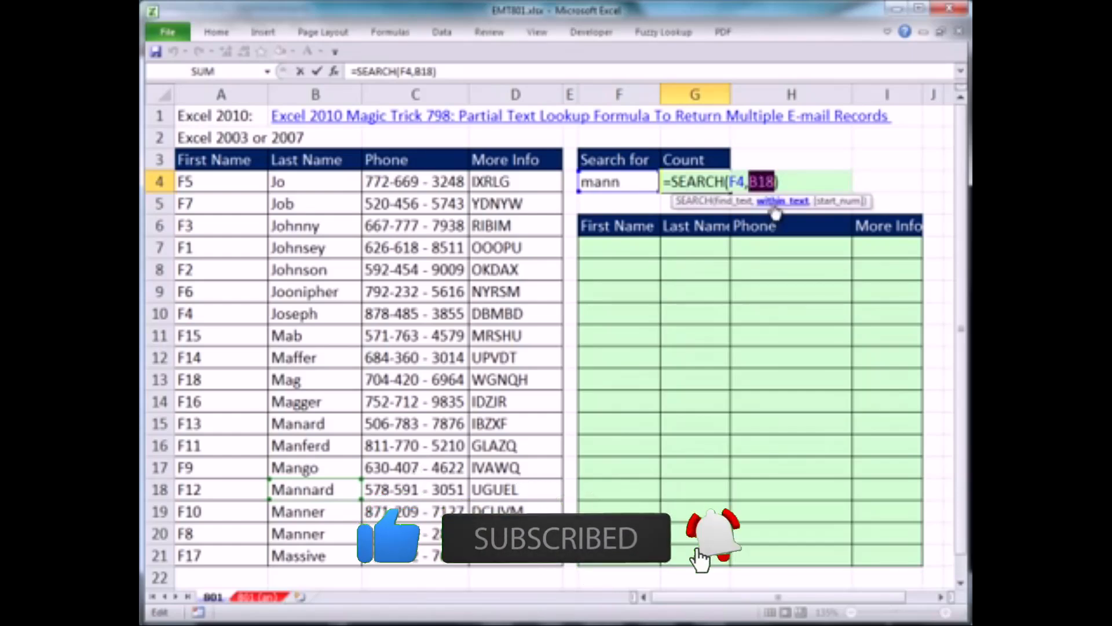
{"action": "left_click_drag", "start_coordinate": [280, 186], "coordinate": [311, 543]}
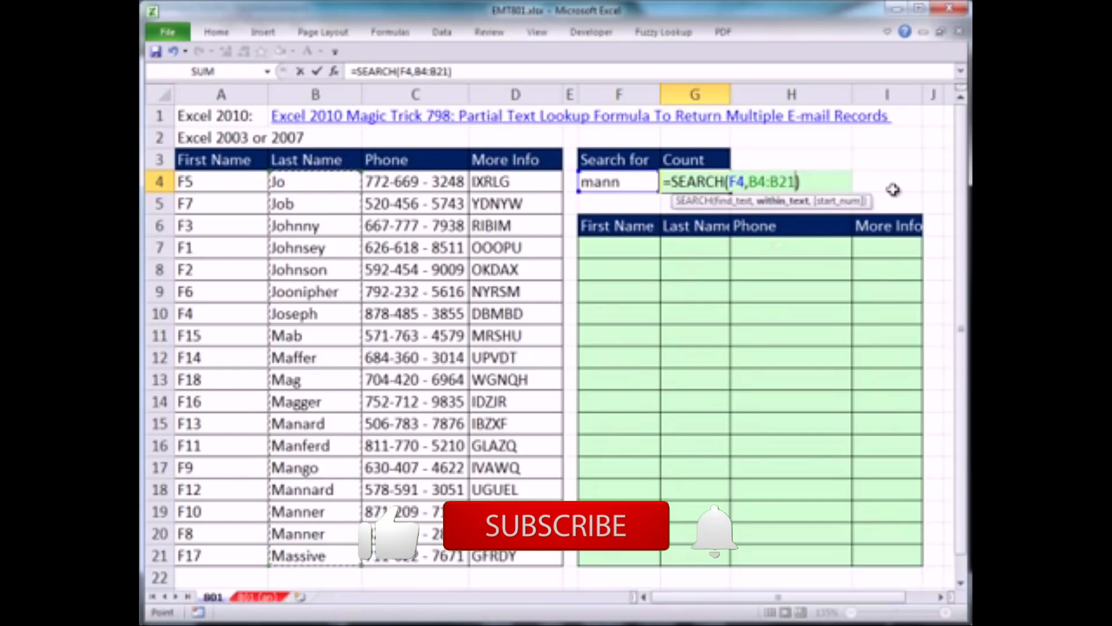
Evaluate the SEARCH formula in place to examine its result array, and undo the evaluation
{"action": "left_click_drag", "start_coordinate": [820, 177], "coordinate": [663, 181]}
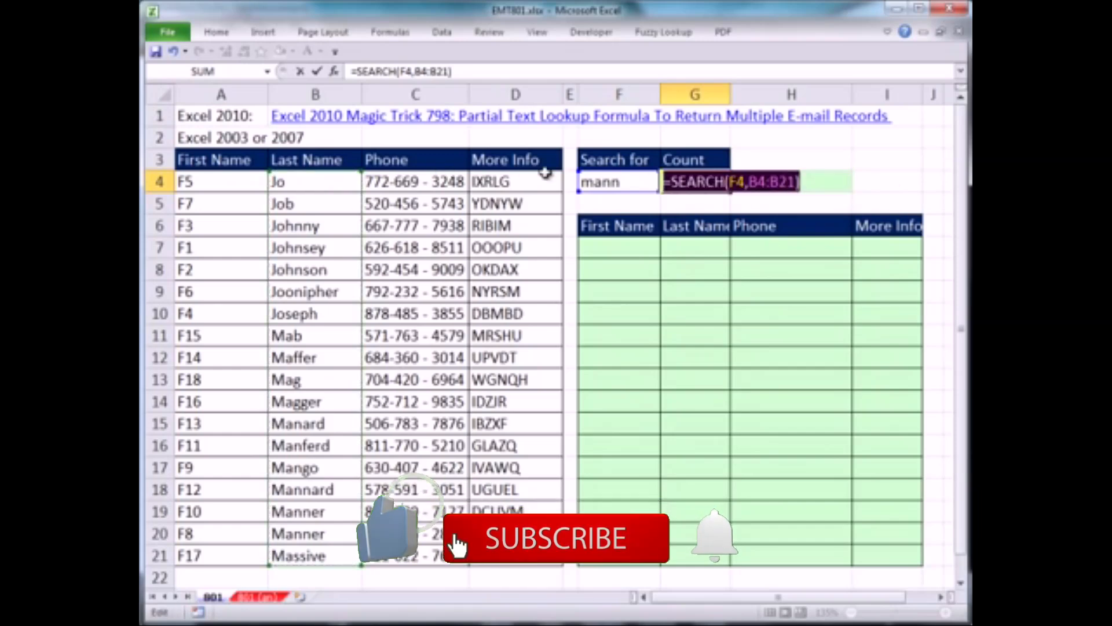
{"action": "left_click", "coordinate": [389, 31]}
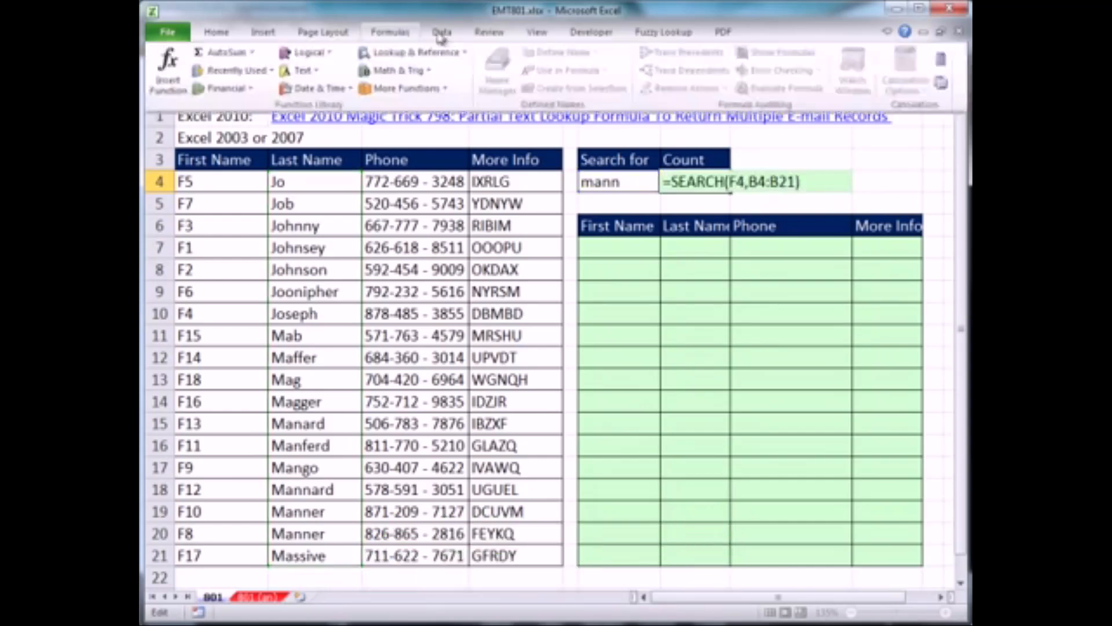
{"action": "key", "text": "F9"}
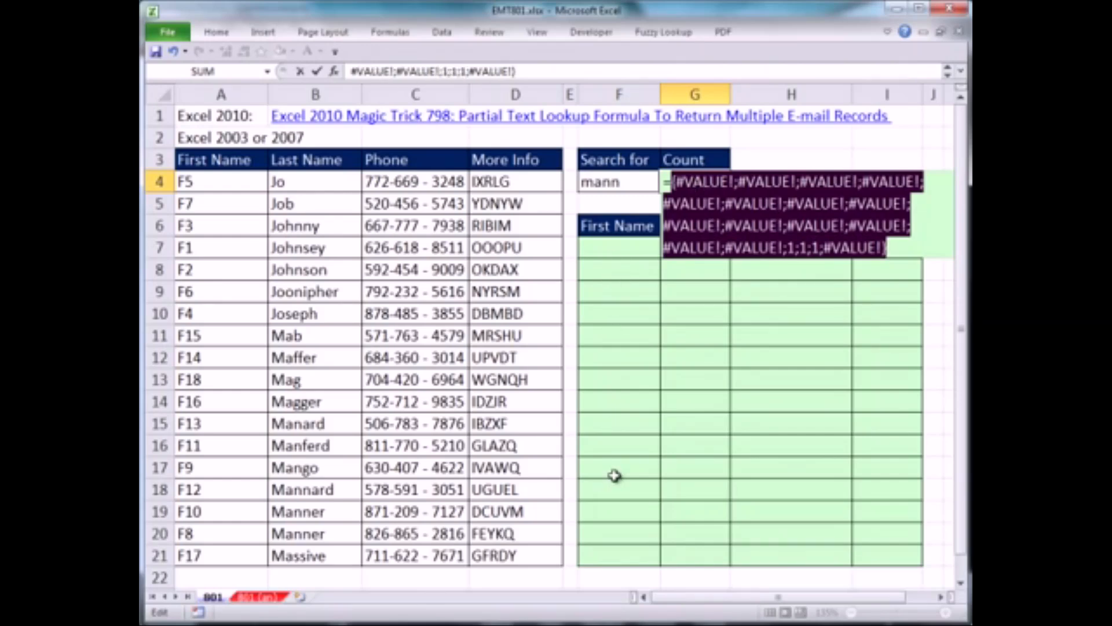
{"action": "key", "text": "ctrl+z"}
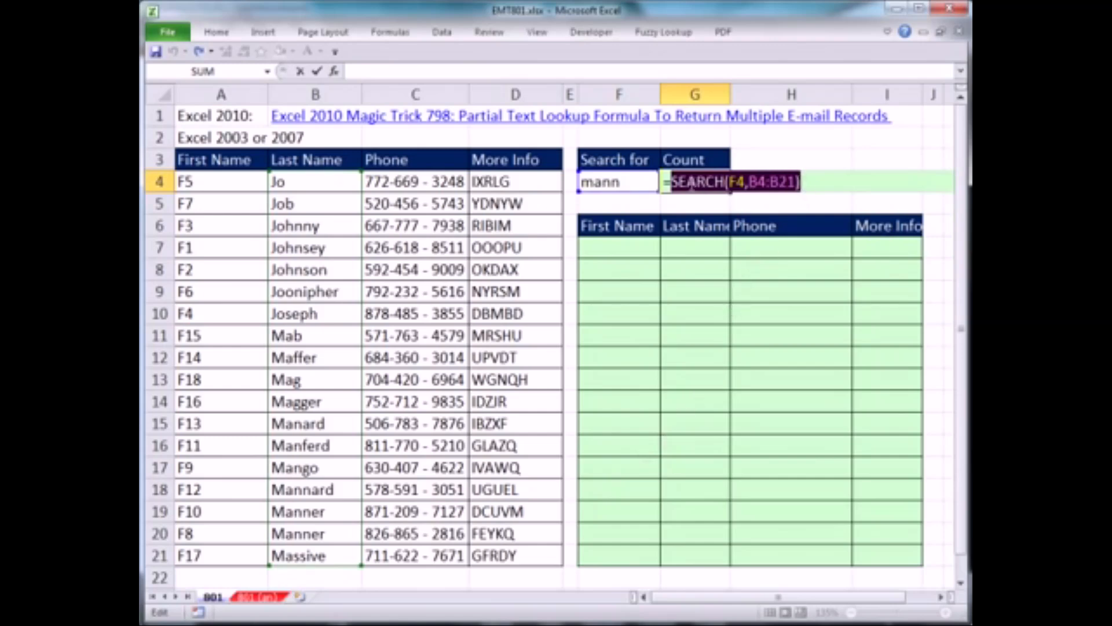
Wrap the SEARCH function in G4 in ISNUMBER, giving =ISNUMBER(SEARCH(F4,B4:B21))
{"action": "key", "text": "Left"}
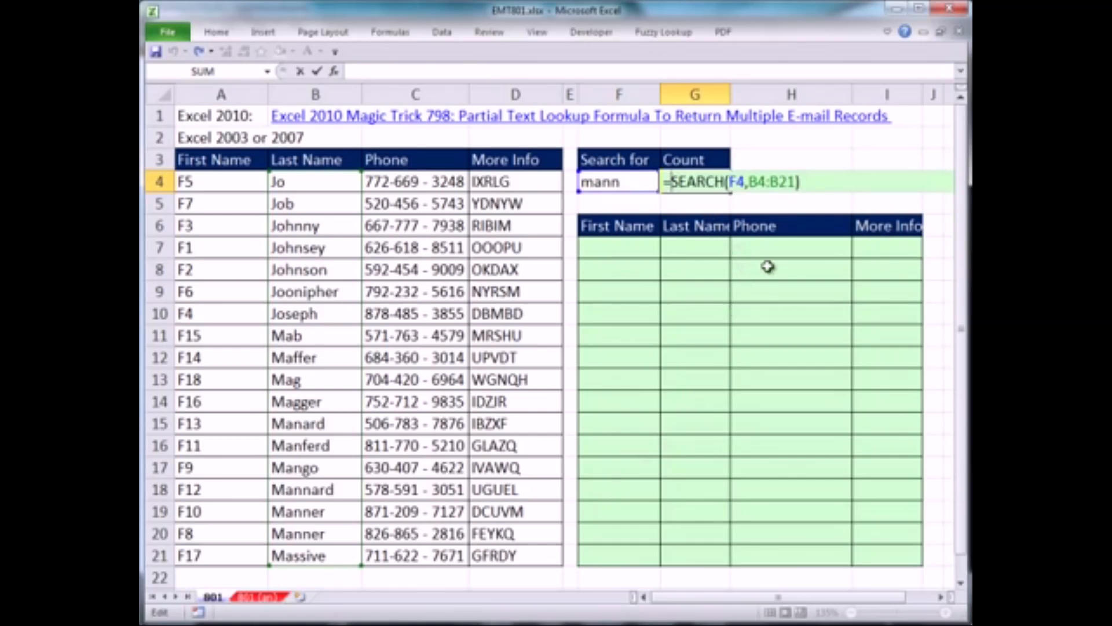
{"action": "type", "text": "I"}
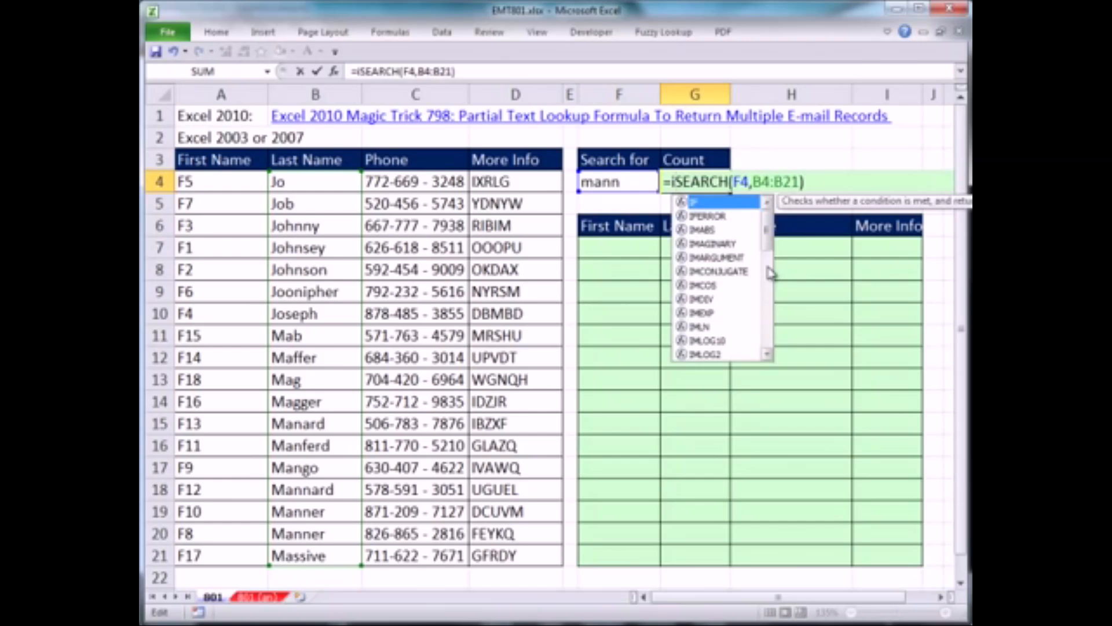
{"action": "type", "text": "SNUMBER("}
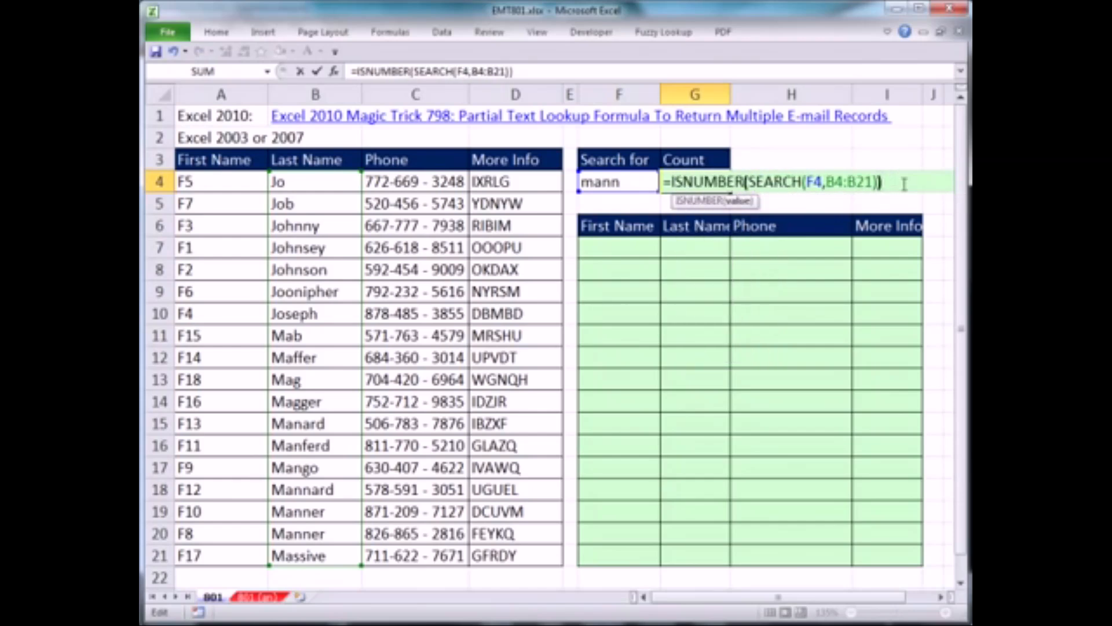
Evaluate the ISNUMBER formula in place to examine its TRUE/FALSE array, and undo the evaluation
{"action": "left_click_drag", "start_coordinate": [895, 178], "coordinate": [663, 181]}
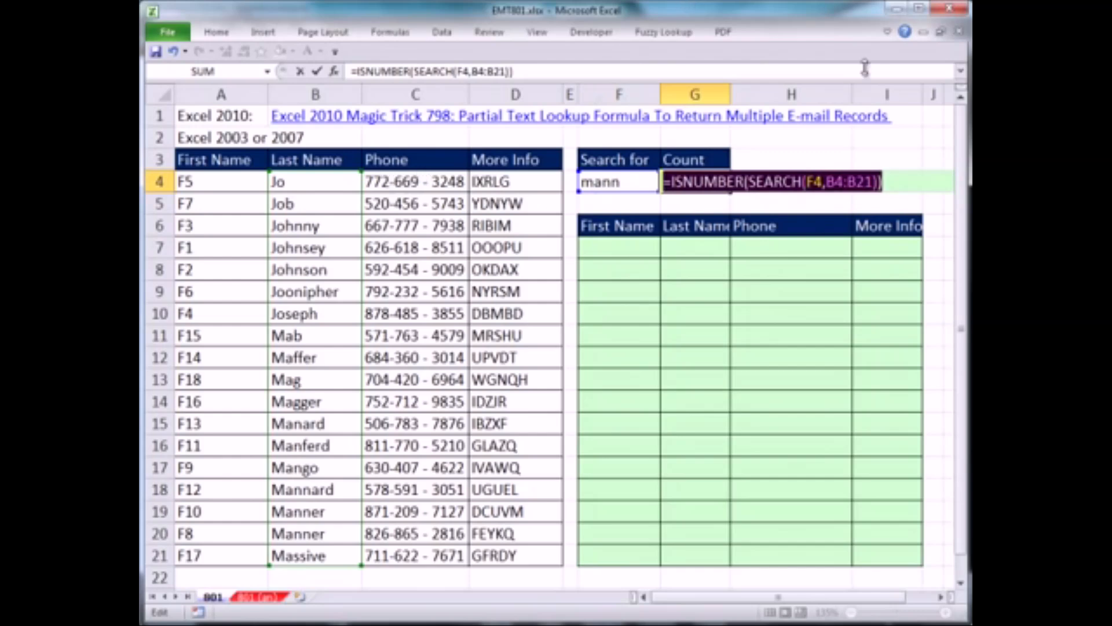
{"action": "left_click", "coordinate": [390, 32]}
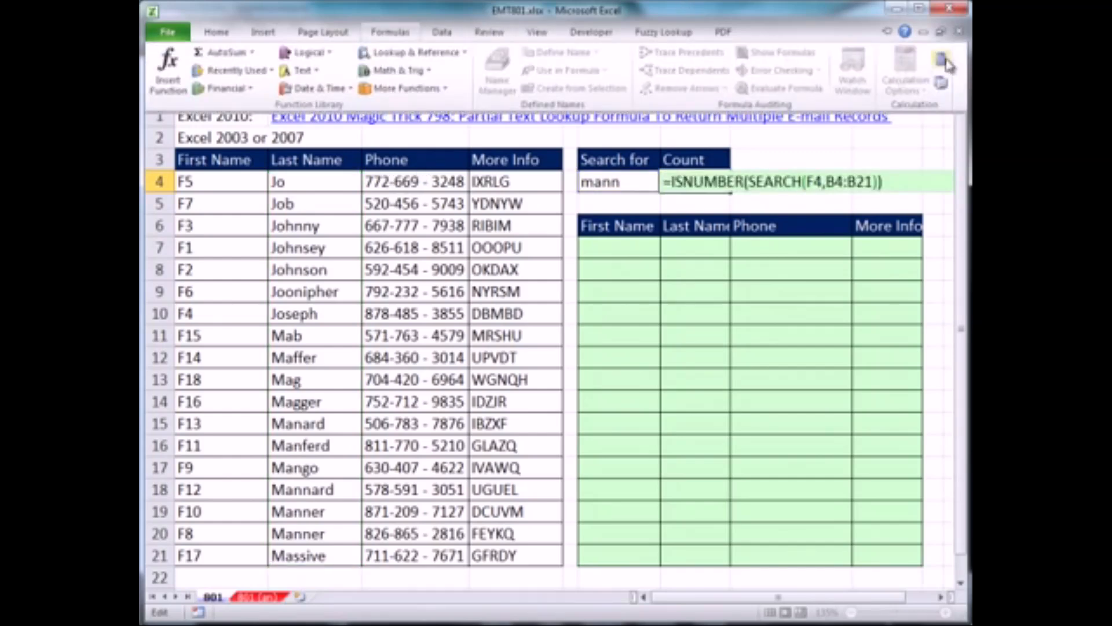
{"action": "key", "text": "F9"}
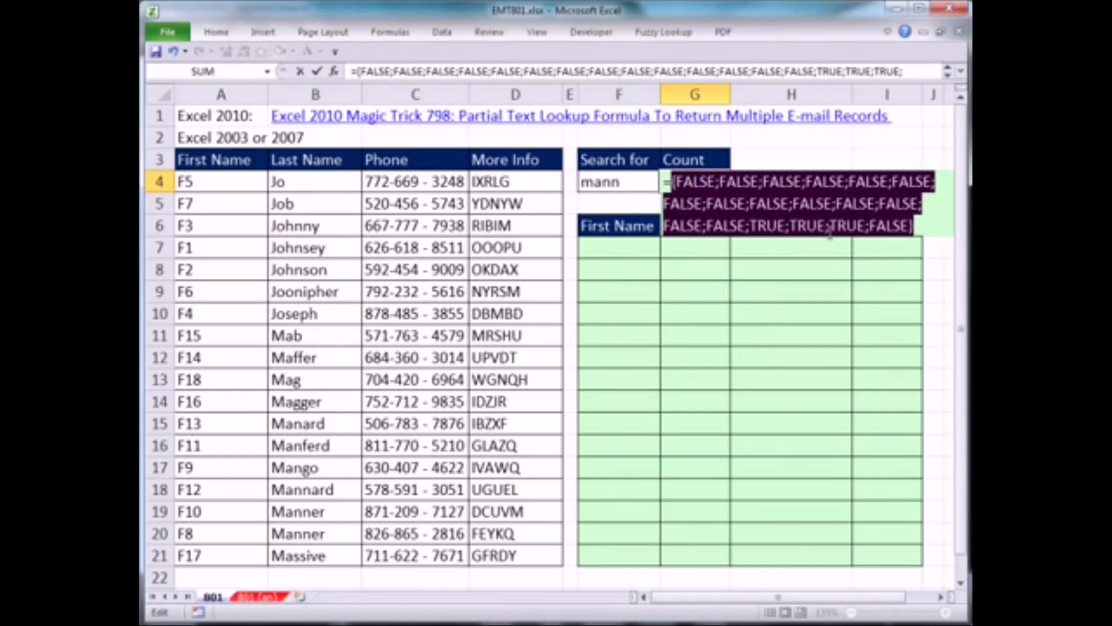
{"action": "key", "text": "ctrl+z"}
Make the formula's references absolute as $F$4 and $B$4:$B$21
{"action": "left_click", "coordinate": [816, 182]}
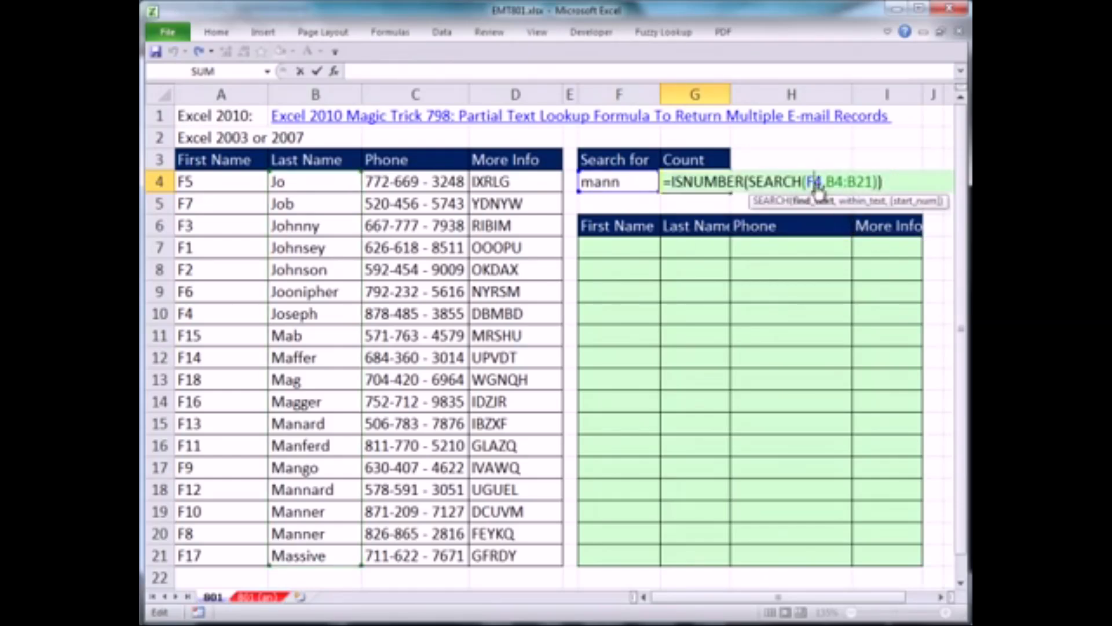
{"action": "key", "text": "F4"}
{"action": "left_click_drag", "start_coordinate": [843, 182], "coordinate": [671, 181]}
{"action": "key", "text": "F4"}
{"action": "left_click", "coordinate": [935, 182]}
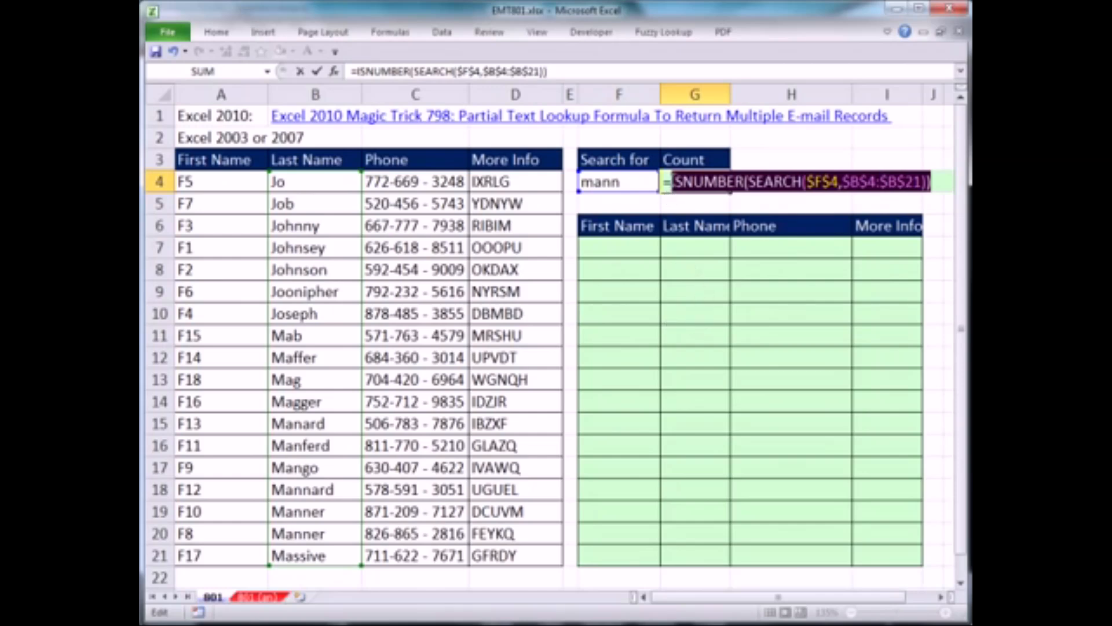
Wrap the formula in SUMPRODUCT with a double negative, giving =SUMPRODUCT(--ISNUMBER(SEARCH($F$4,$B$4:$B$21)))
{"action": "left_click", "coordinate": [672, 180]}
{"action": "type", "text": "sumproduct("}
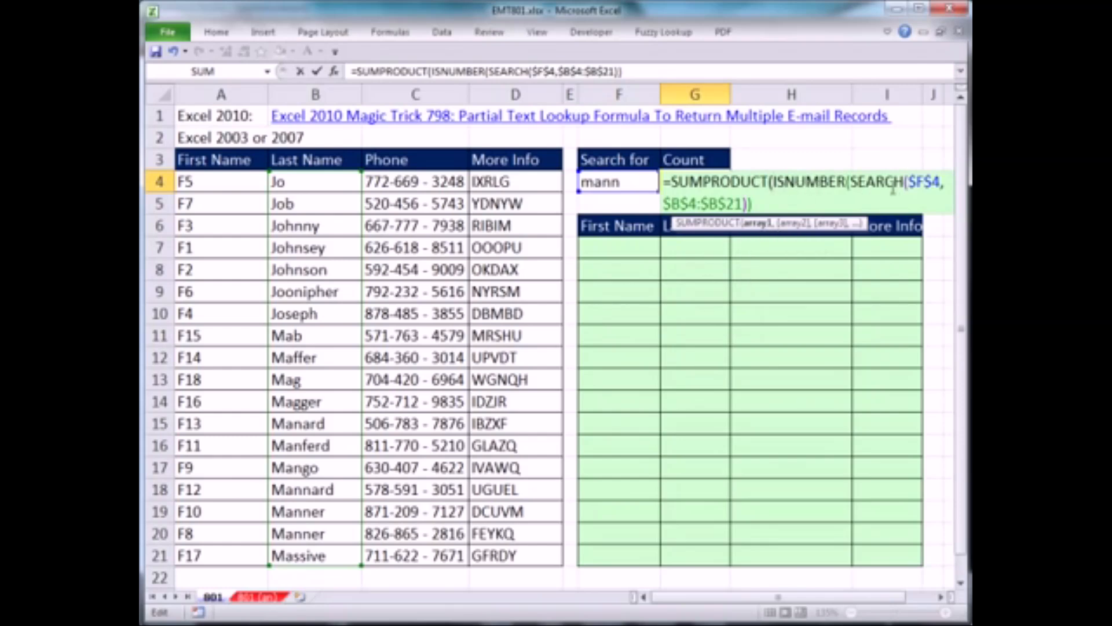
{"action": "type", "text": "--"}
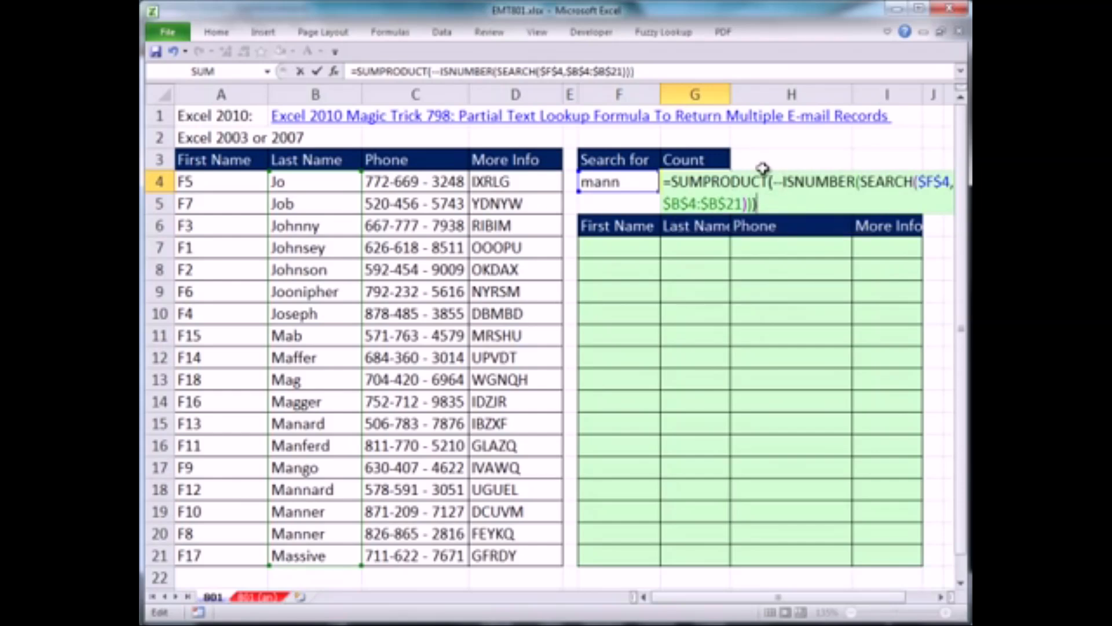
Evaluate SUMPRODUCT's array argument to examine it, restore the original formula, and commit it in G4
{"action": "left_click_drag", "start_coordinate": [773, 181], "coordinate": [777, 201]}
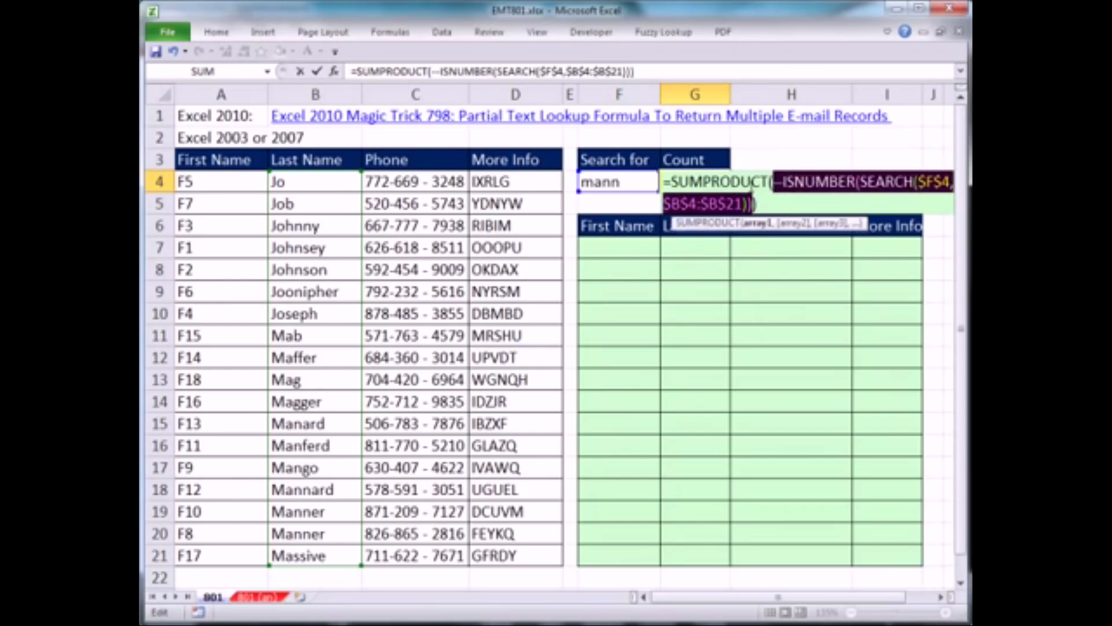
{"action": "left_click", "coordinate": [388, 32]}
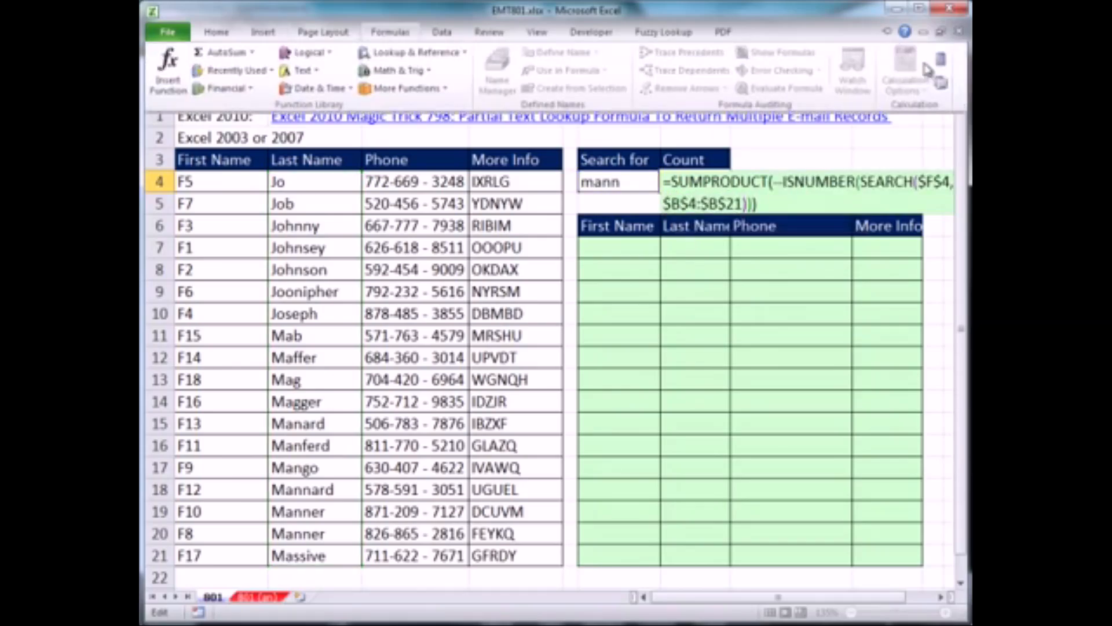
{"action": "key", "text": "F9"}
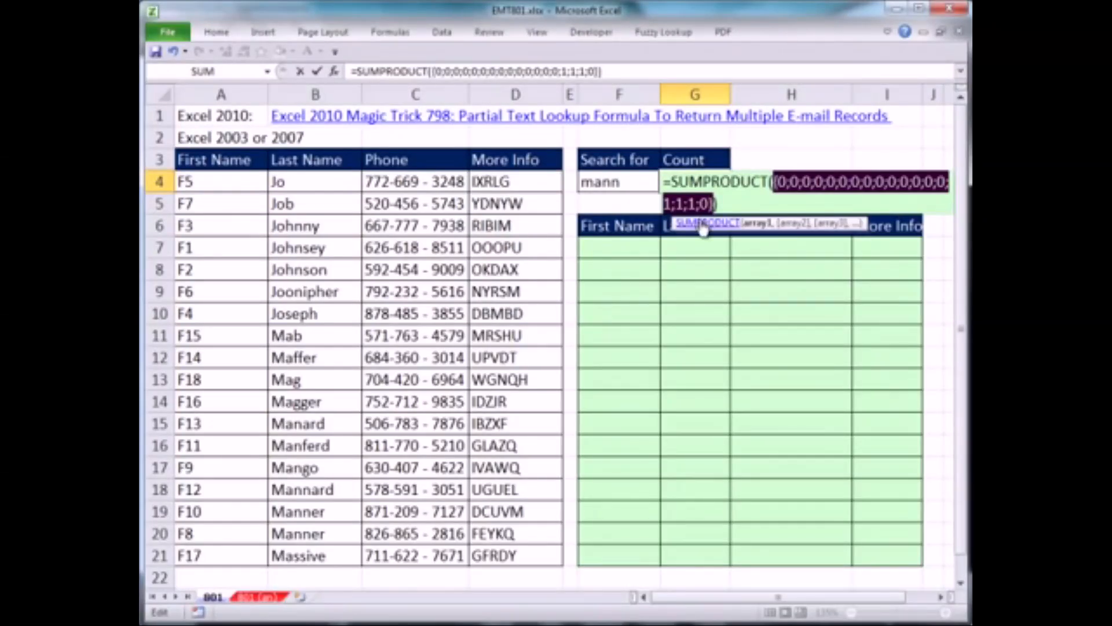
{"action": "key", "text": "ctrl+z"}
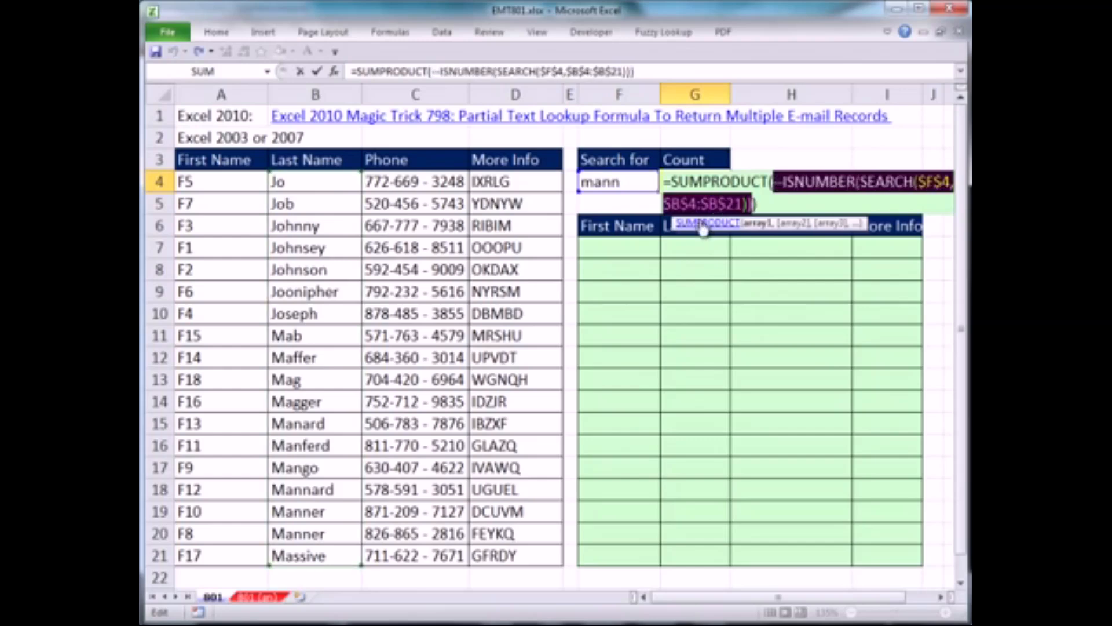
{"action": "key", "text": "Return"}
{"action": "left_click", "coordinate": [643, 248]}
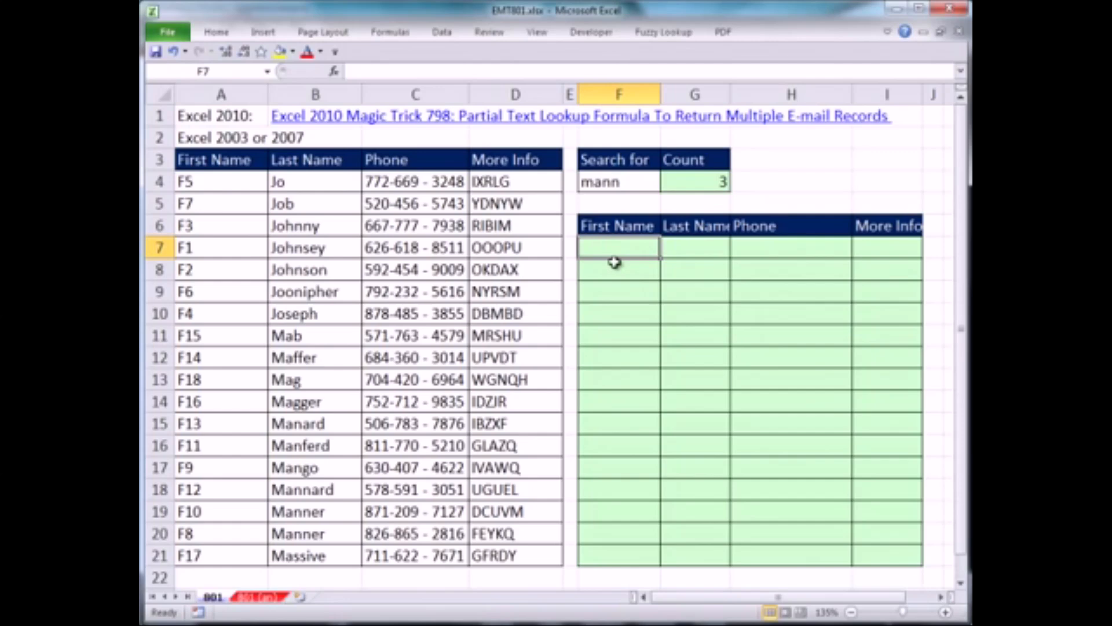
Start the First Name formula in F7 with an expanding row counter as the logical test: =IF(ROWS(F$7:F7)
{"action": "left_click", "coordinate": [608, 313]}
{"action": "left_click_drag", "start_coordinate": [610, 291], "coordinate": [606, 248]}
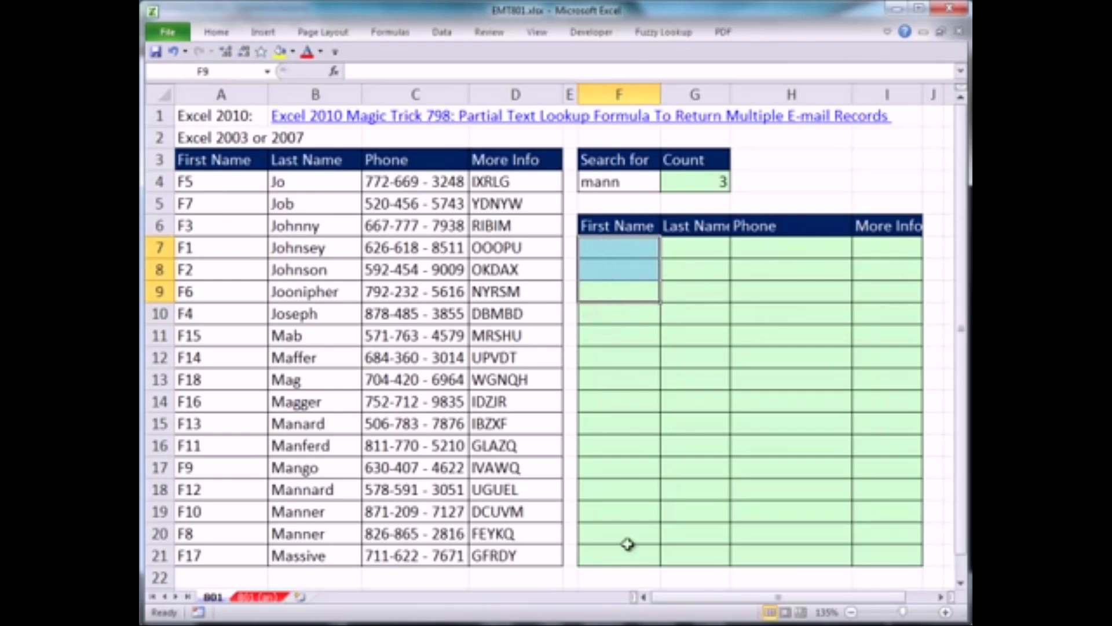
{"action": "left_click", "coordinate": [620, 253]}
{"action": "type", "text": "=IF("}
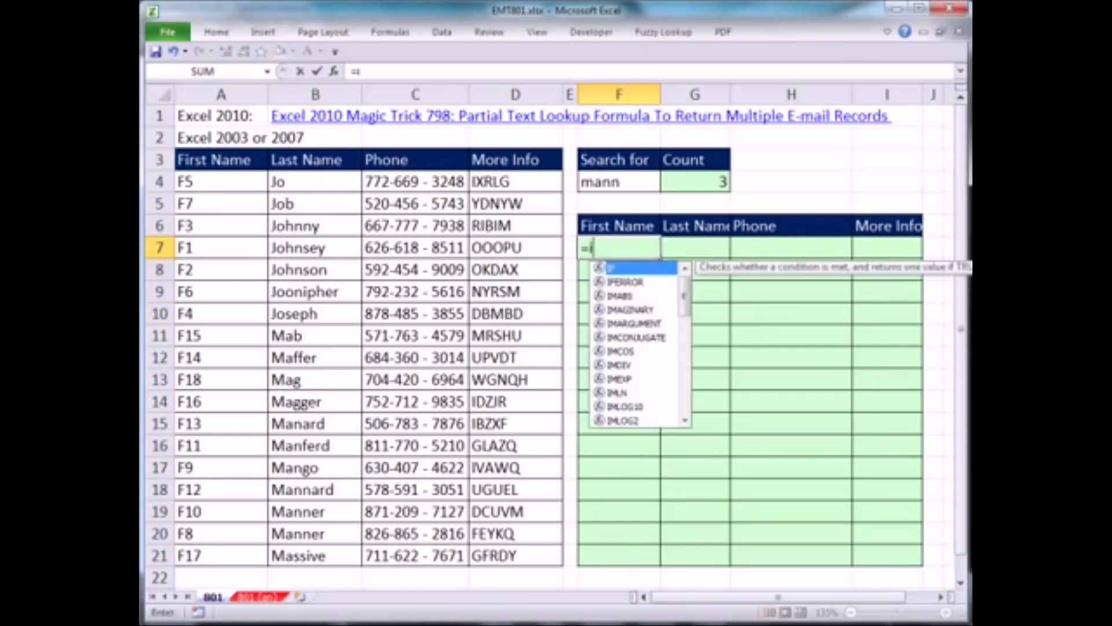
{"action": "type", "text": "rows"}
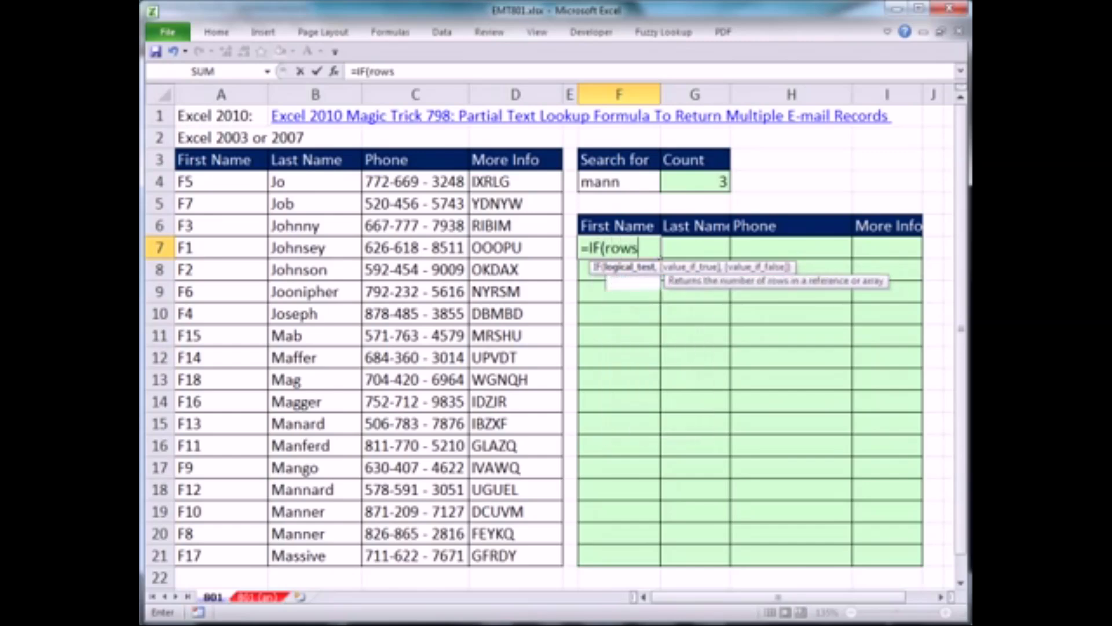
{"action": "key", "text": "Tab"}
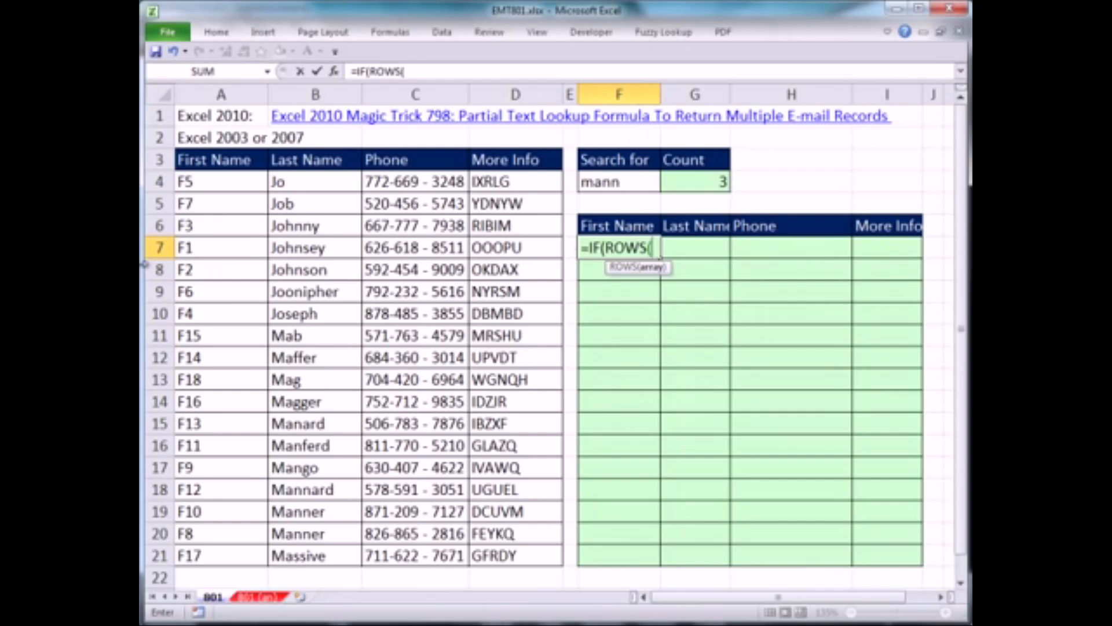
{"action": "type", "text": "F$7:F"}
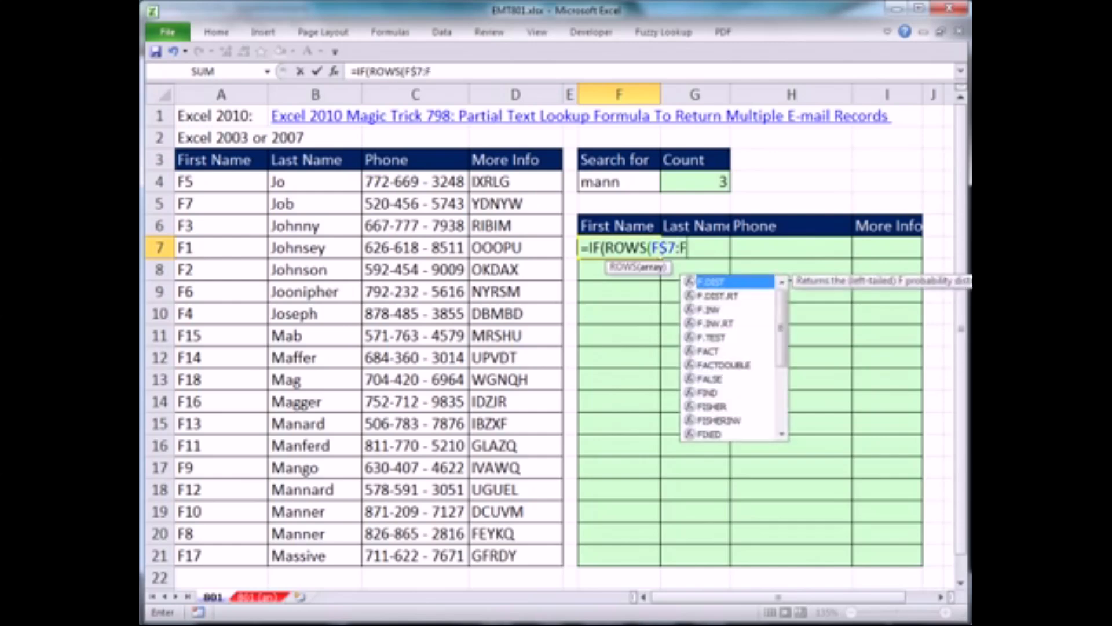
{"action": "type", "text": "7)>"}
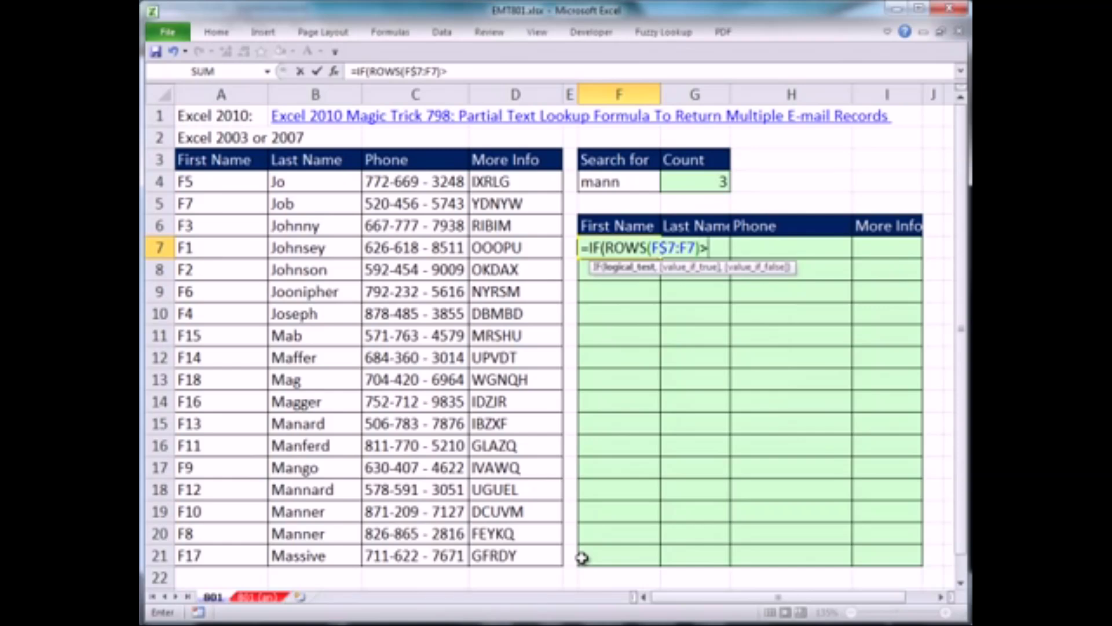
Compare the row counter with the count as >$G$4 and enter an empty text string "" as the value if true
{"action": "left_click", "coordinate": [693, 181]}
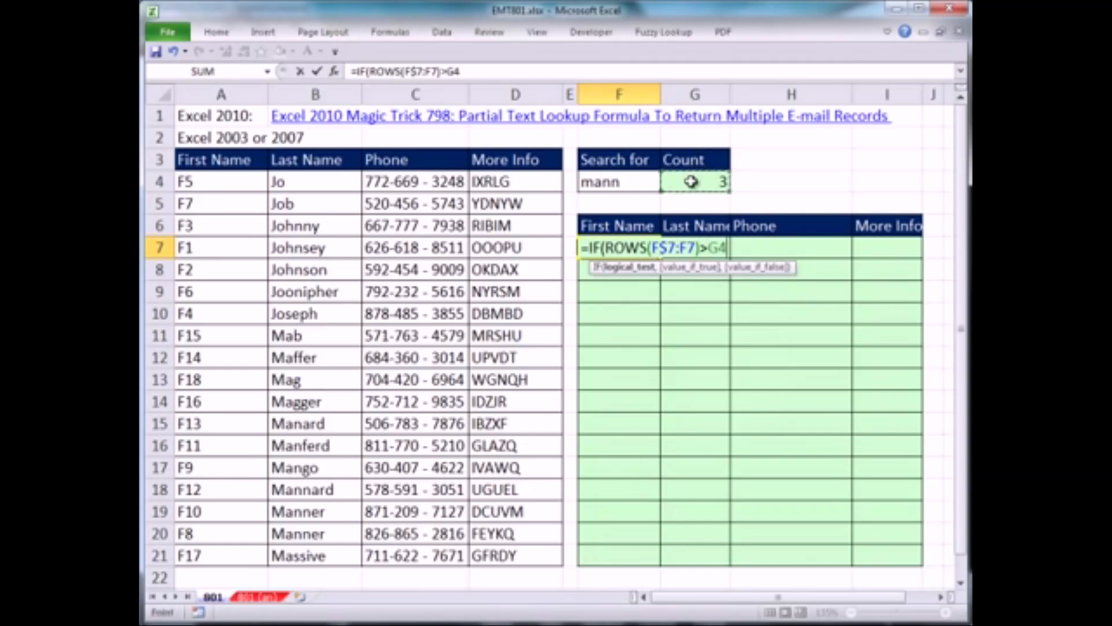
{"action": "key", "text": "F4"}
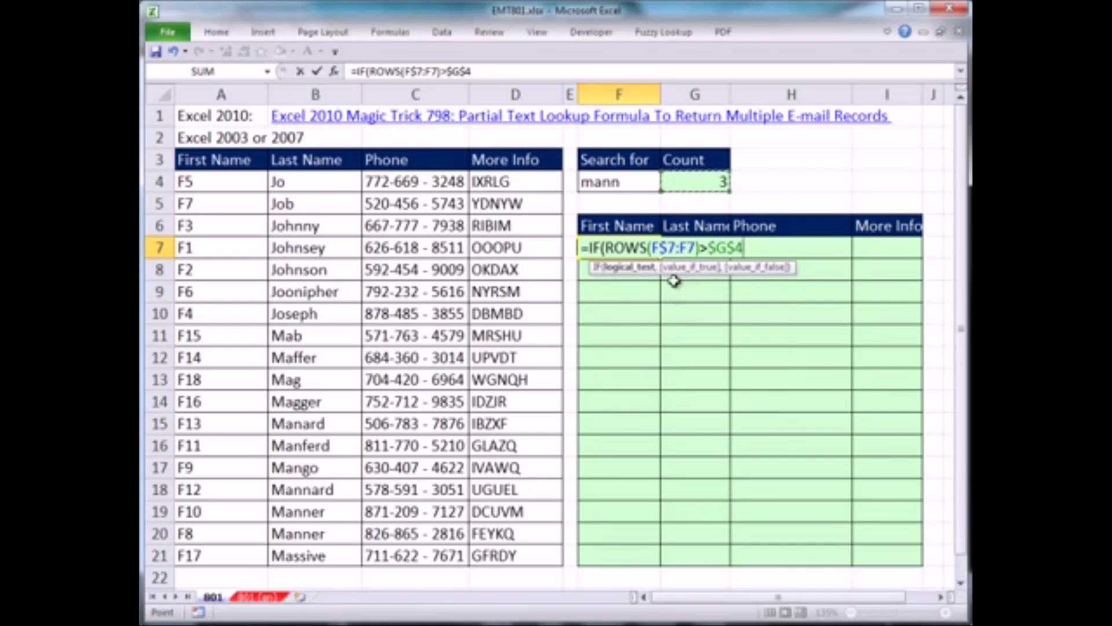
{"action": "type", "text": ","}
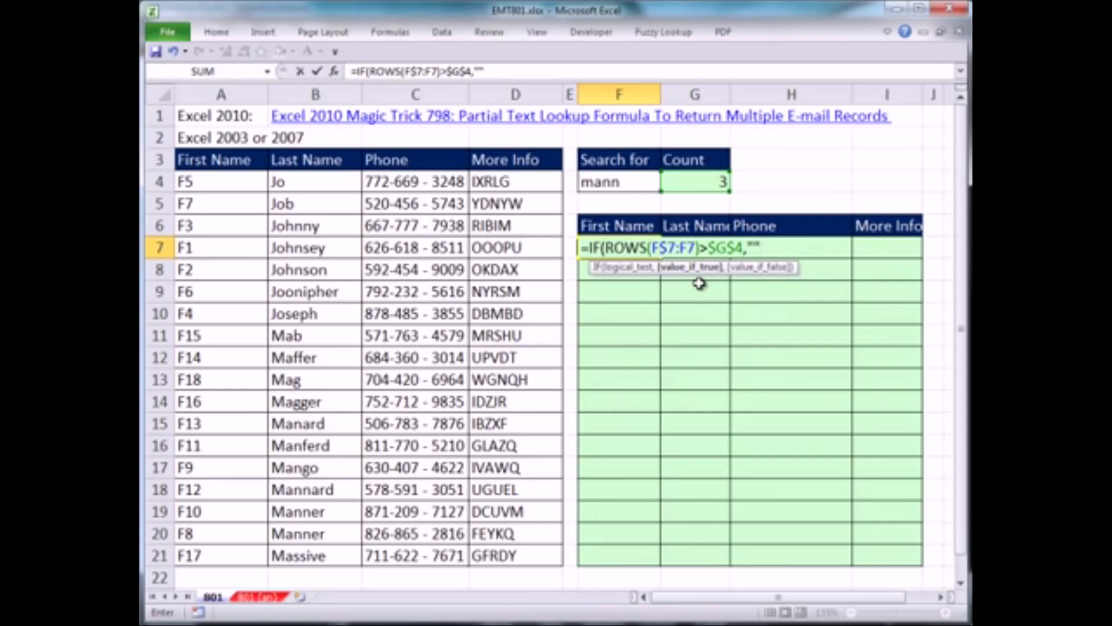
{"action": "type", "text": "\"\","}
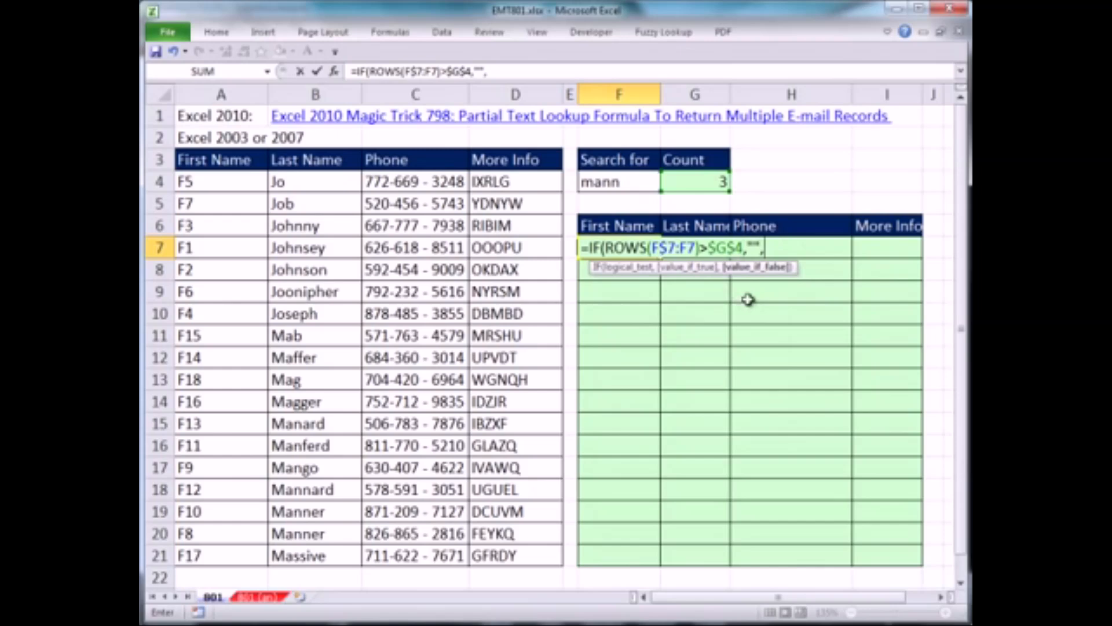
{"action": "type", "text": "in"}
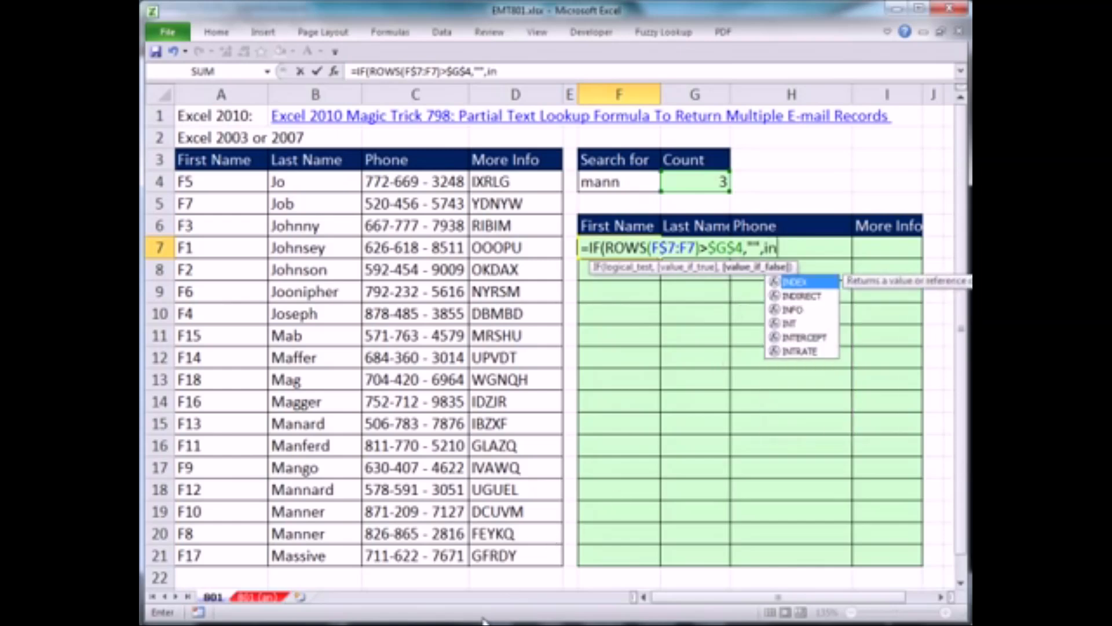
Add INDEX as the value if false, with the First Name column locked by row as A$4:A$21 for its array
{"action": "key", "text": "Tab"}
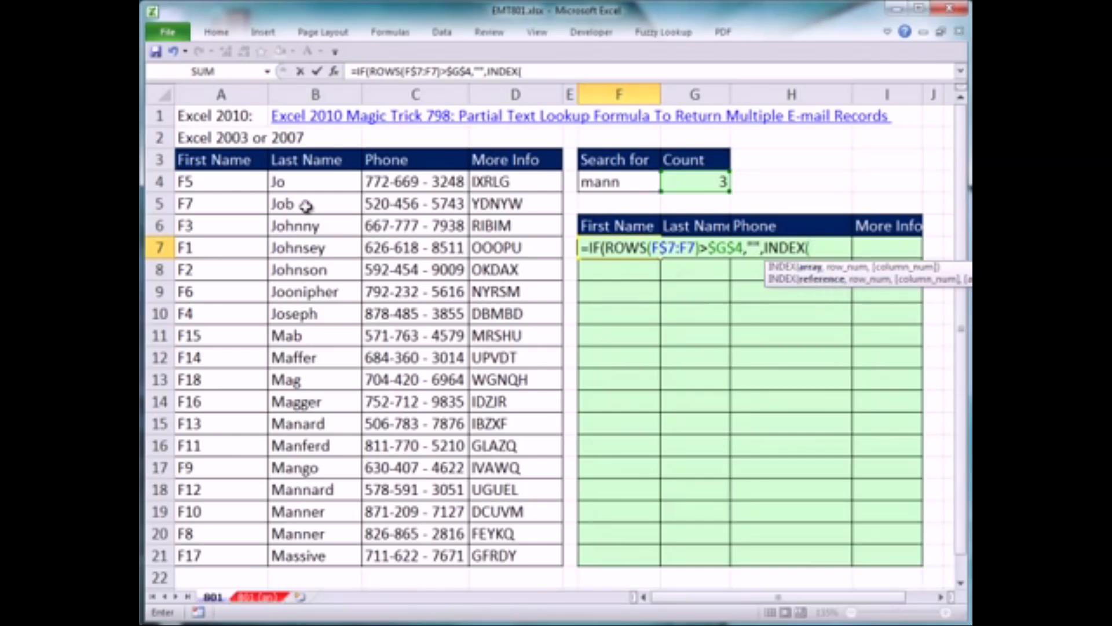
{"action": "left_click_drag", "start_coordinate": [215, 181], "coordinate": [212, 555]}
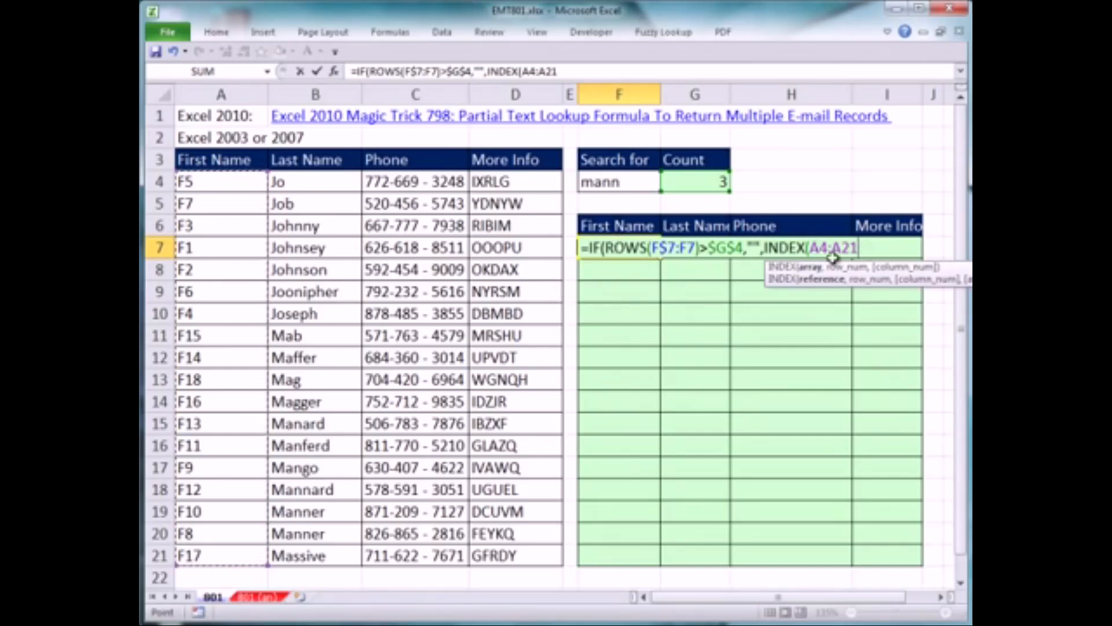
{"action": "key", "text": "F4"}
{"action": "key", "text": "F4"}
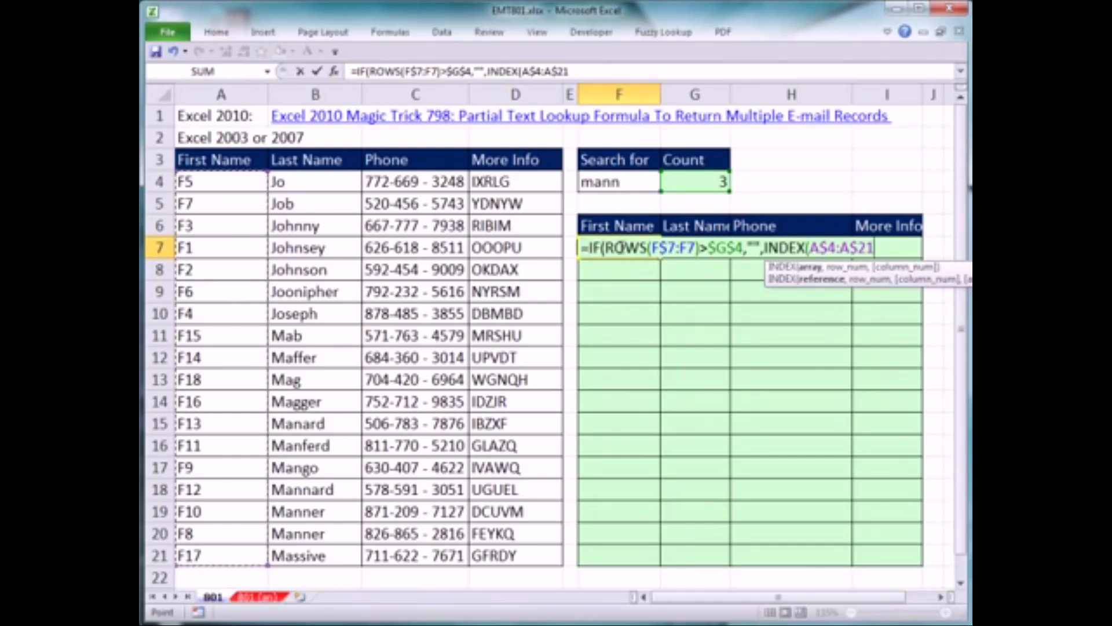
{"action": "type", "text": ","}
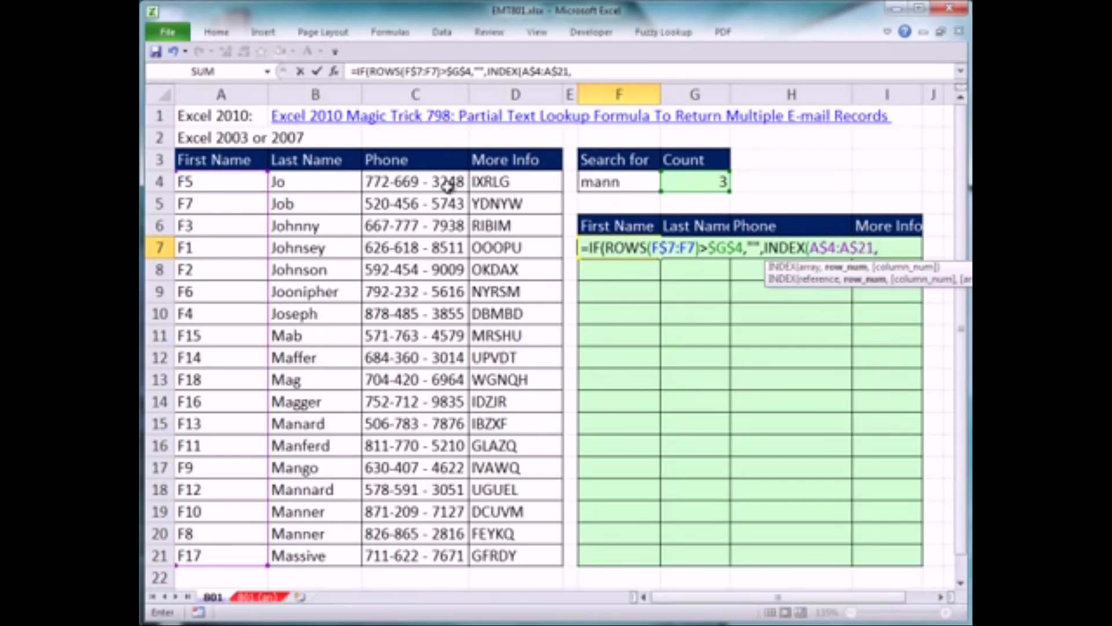
Nest SMALL(IF( as INDEX's row number and paste ISNUMBER(SEARCH($F$4,$B$4:$B$21)) as the inner IF's logical test
{"action": "type", "text": "sm"}
{"action": "key", "text": "Tab"}
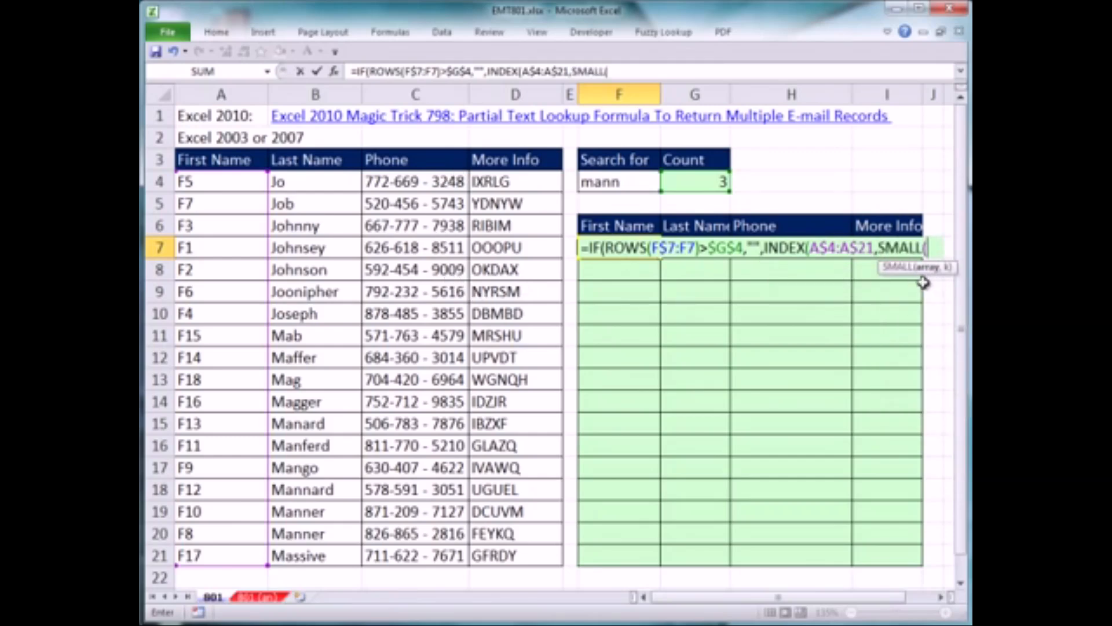
{"action": "left_click", "coordinate": [879, 250]}
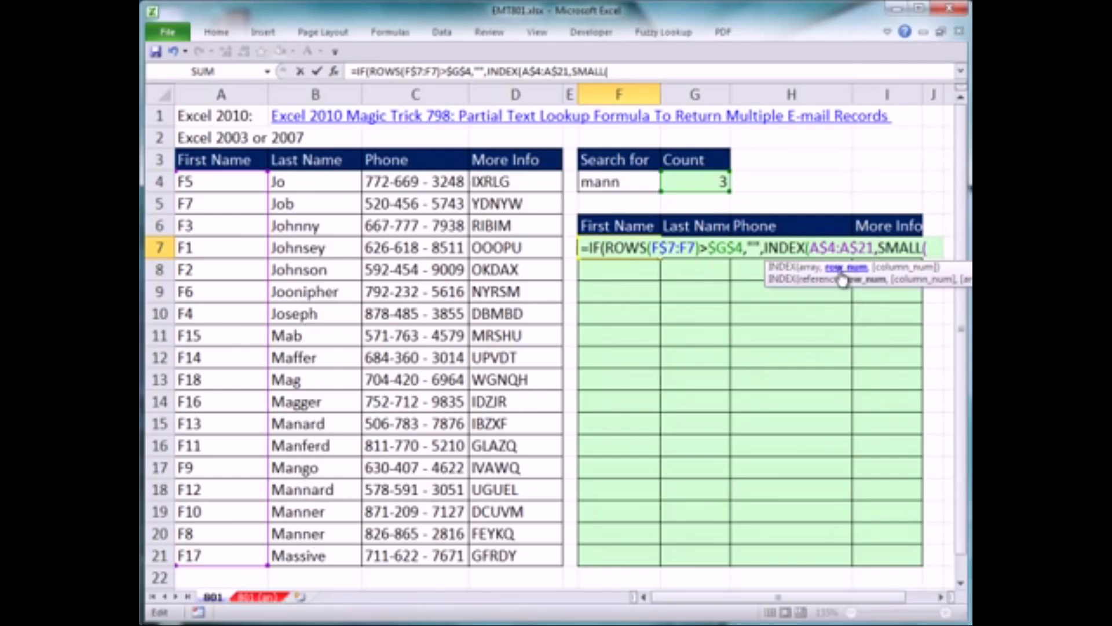
{"action": "left_click", "coordinate": [935, 249]}
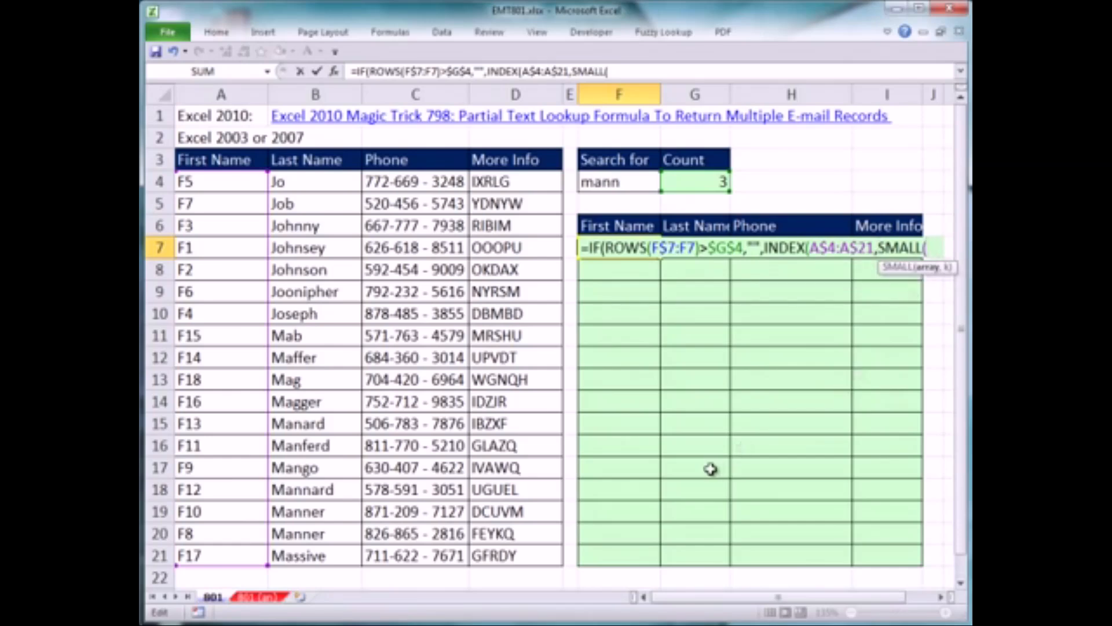
{"action": "type", "text": "if"}
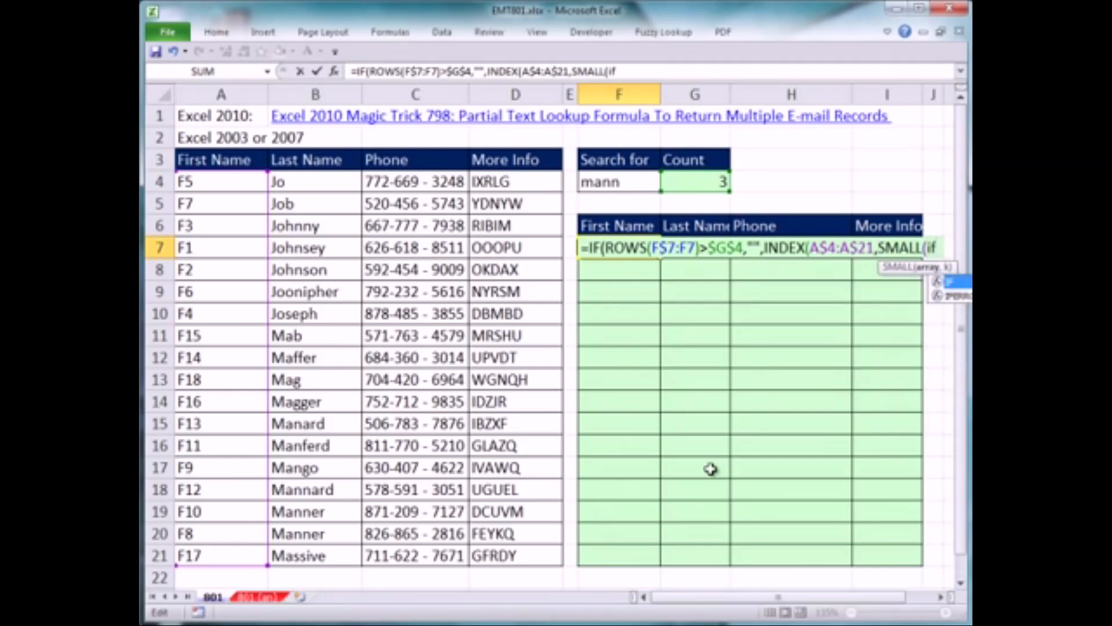
{"action": "key", "text": "Tab"}
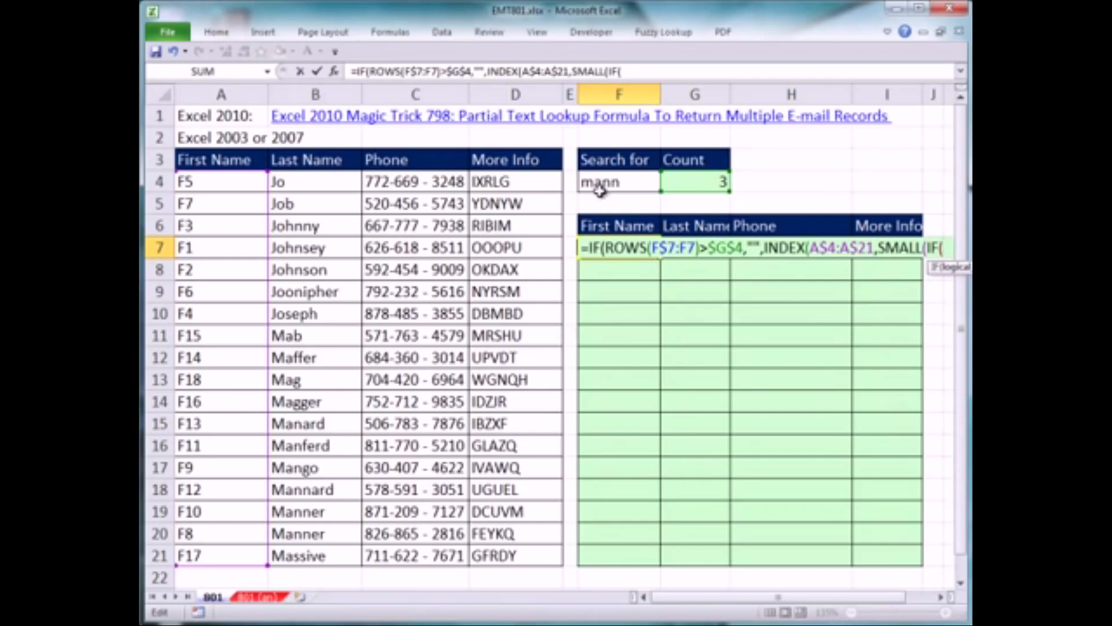
{"action": "left_click_drag", "start_coordinate": [930, 270], "coordinate": [638, 323]}
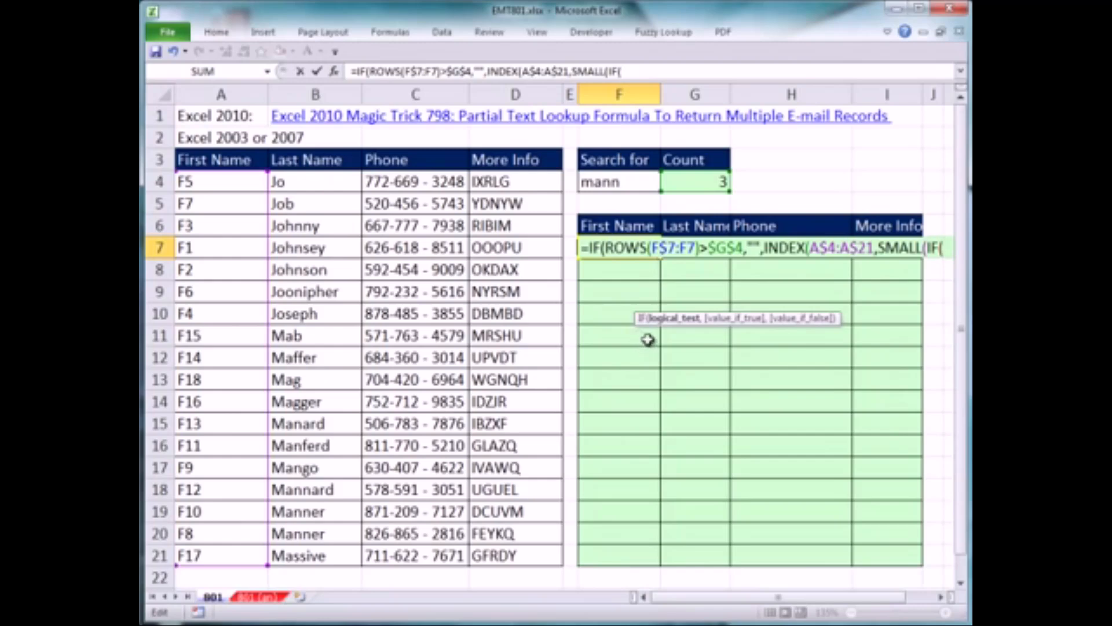
{"action": "key", "text": "ctrl+v"}
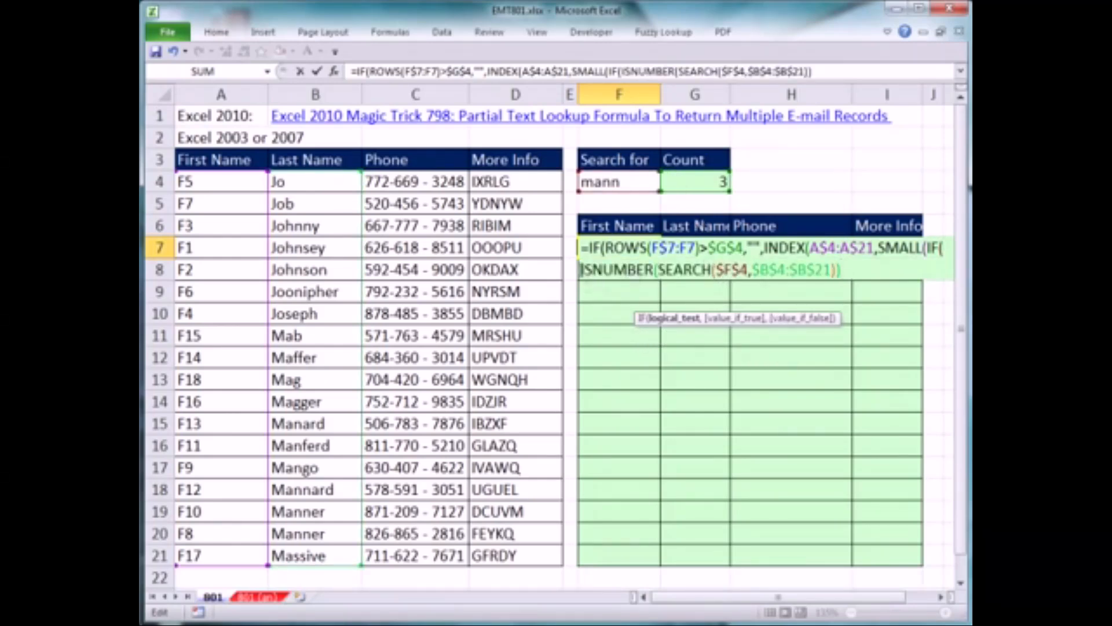
Evaluate the pasted ISNUMBER test in place to examine its TRUE/FALSE array, and undo the evaluation
{"action": "left_click_drag", "start_coordinate": [581, 269], "coordinate": [933, 277]}
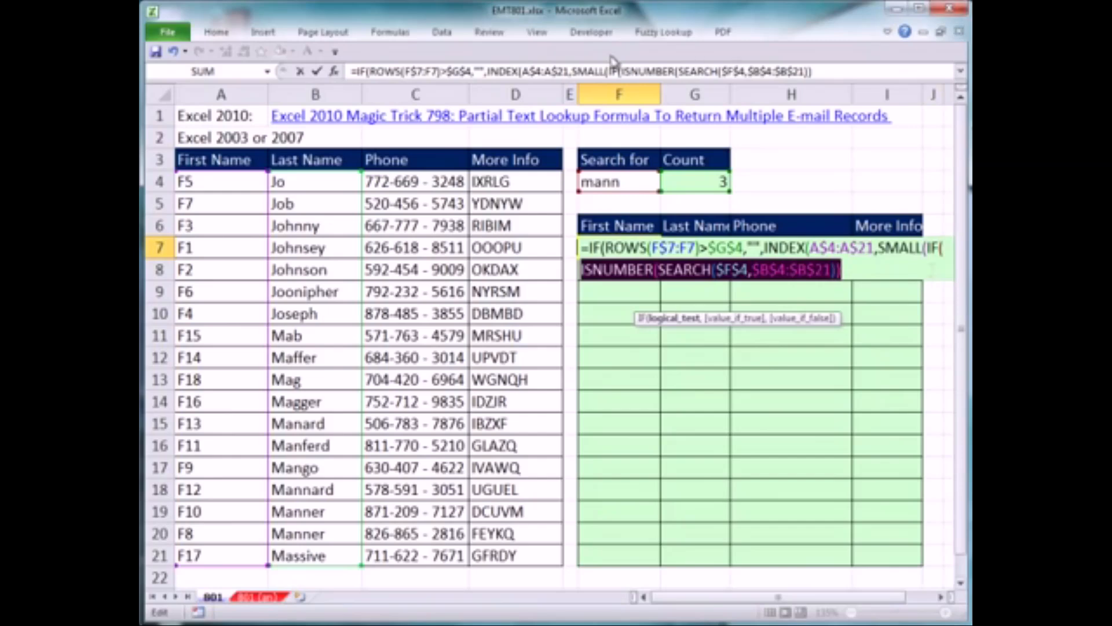
{"action": "left_click", "coordinate": [413, 36]}
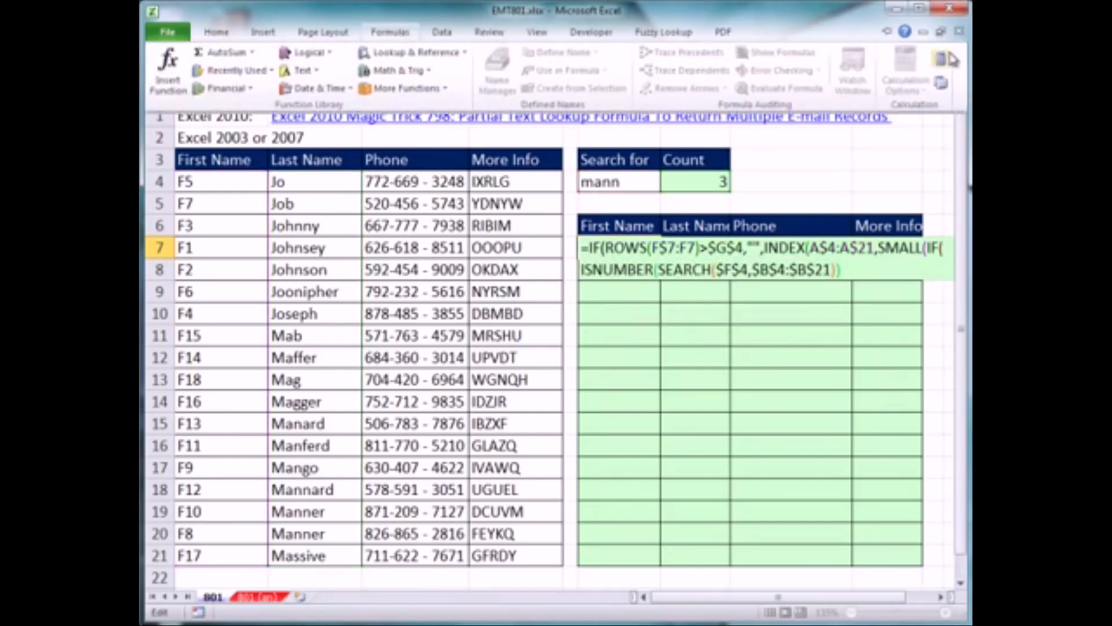
{"action": "key", "text": "F9"}
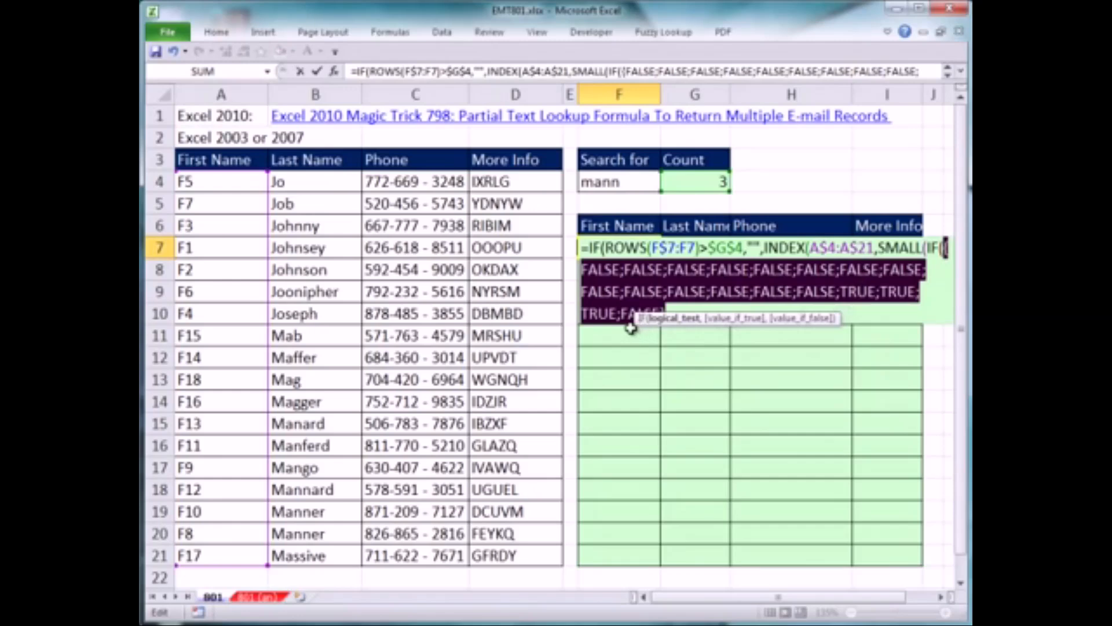
{"action": "left_click_drag", "start_coordinate": [635, 320], "coordinate": [622, 363]}
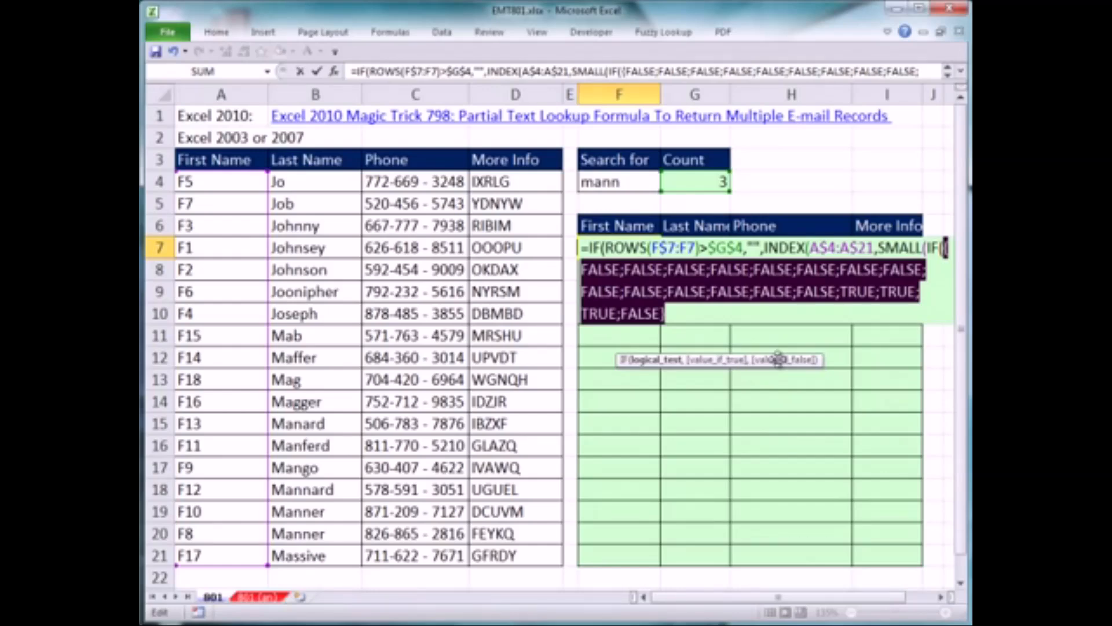
{"action": "key", "text": "ctrl+z"}
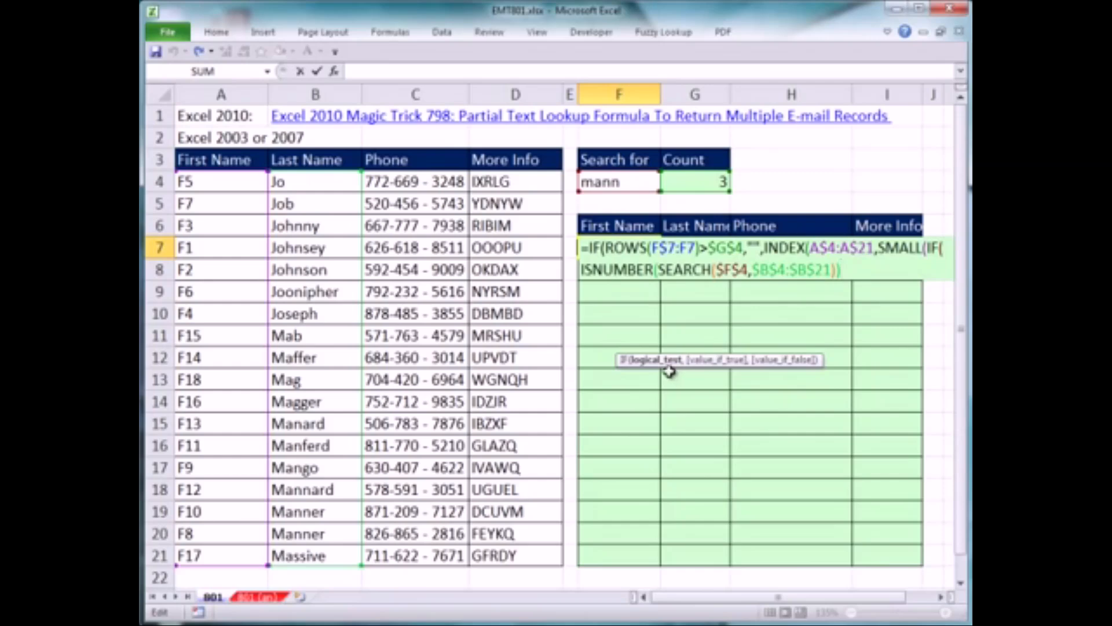
Add ROW($A$4:$A$21) as the inner IF's value if true
{"action": "type", "text": ",row"}
{"action": "key", "text": "Tab"}
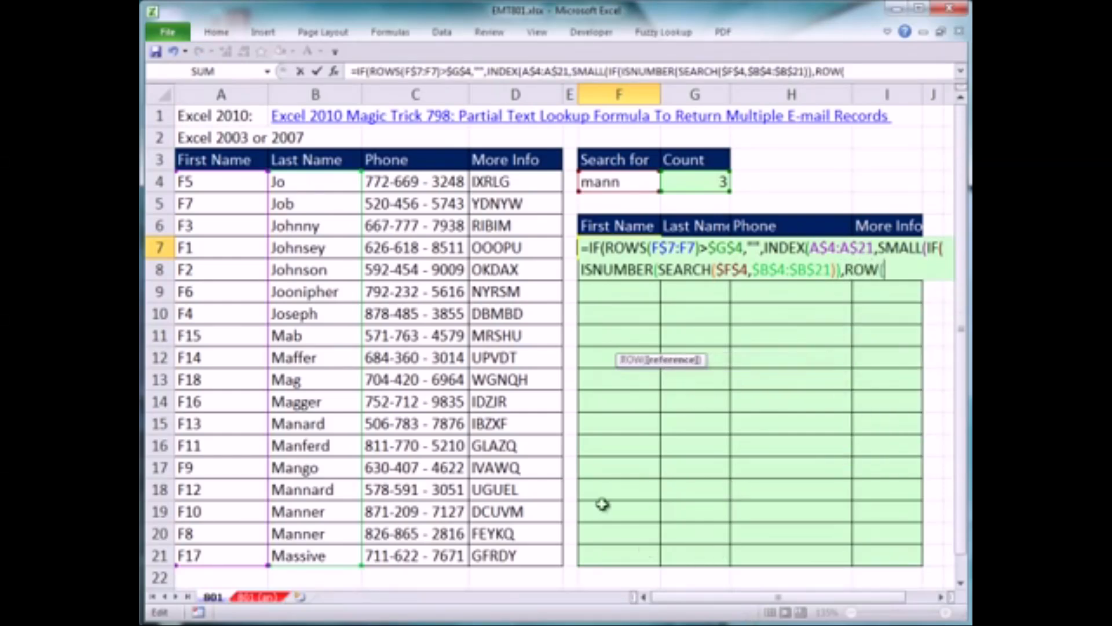
{"action": "left_click_drag", "start_coordinate": [225, 182], "coordinate": [224, 553]}
{"action": "key", "text": "F4"}
{"action": "type", "text": ")"}
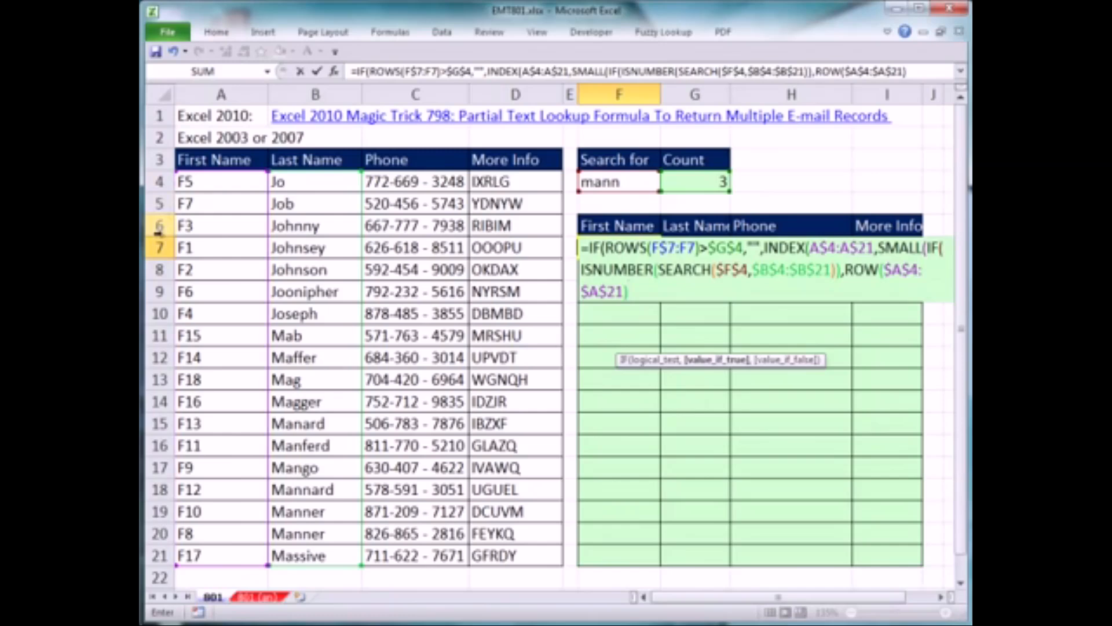
{"action": "type", "text": "-row"}
Subtract the first row and add one by appending -ROW($A$4)+1 to the inner IF's value if true
{"action": "key", "text": "Tab"}
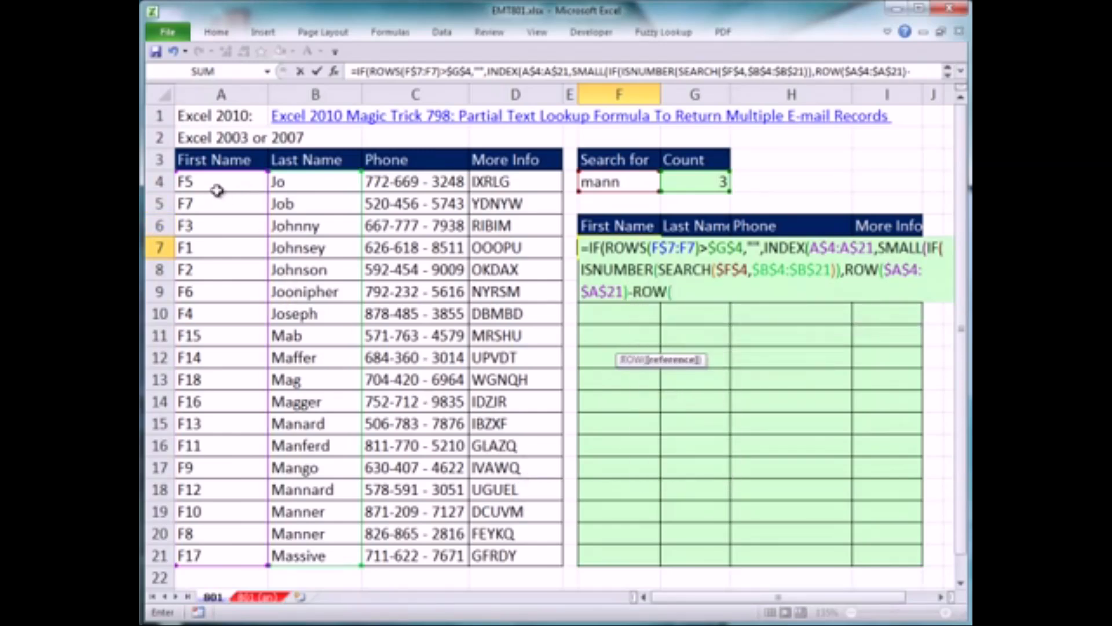
{"action": "left_click", "coordinate": [219, 184]}
{"action": "key", "text": "F4"}
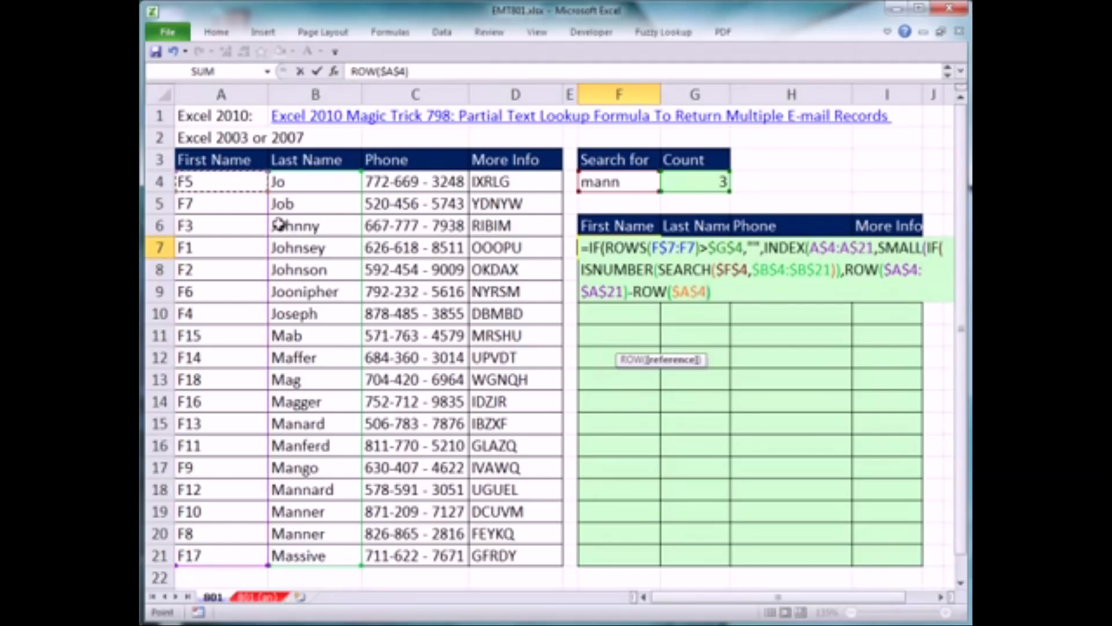
{"action": "type", "text": ")"}
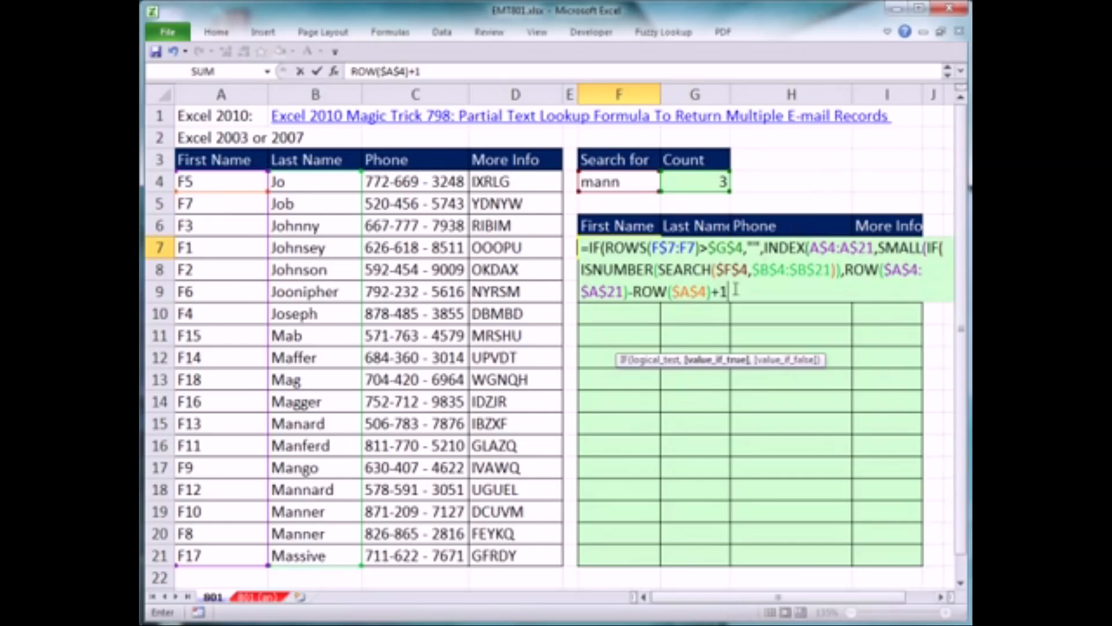
Close the inner IF with a parenthesis after its value if true, leaving the value if false out
{"action": "left_click_drag", "start_coordinate": [734, 292], "coordinate": [855, 269]}
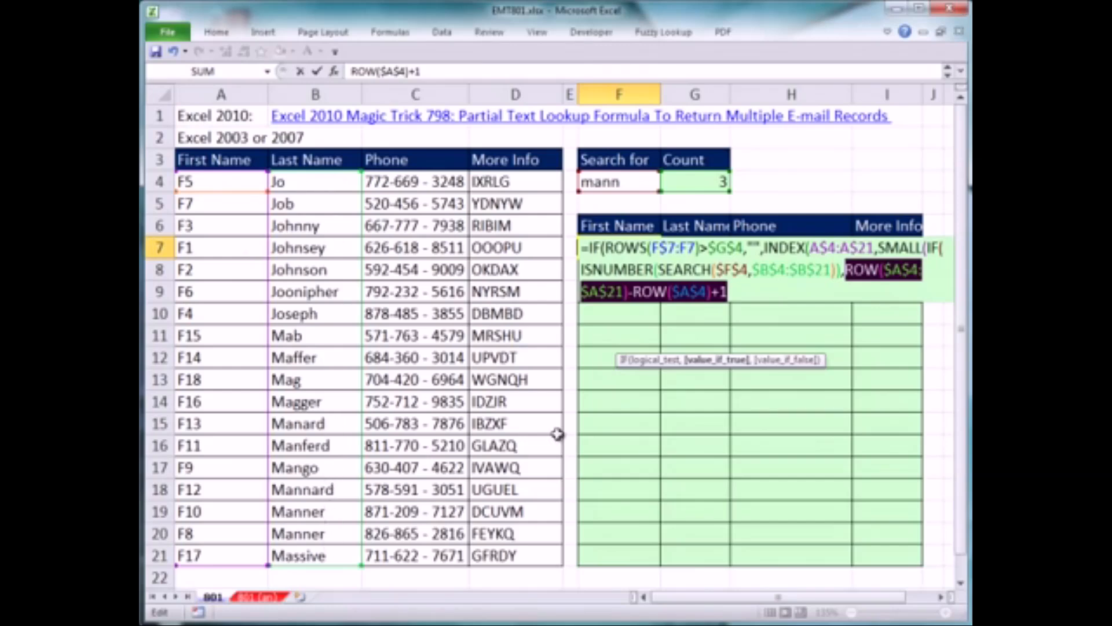
{"action": "left_click", "coordinate": [760, 293]}
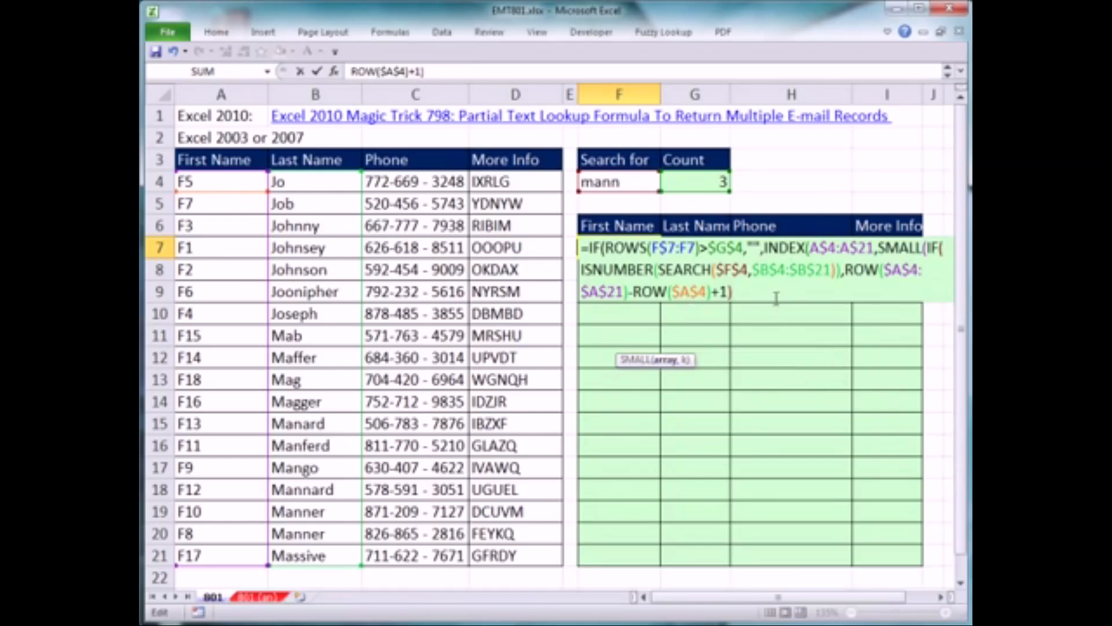
Evaluate the whole inner IF in place to examine the array it passes to SMALL, and undo the evaluation
{"action": "left_click_drag", "start_coordinate": [781, 298], "coordinate": [927, 248]}
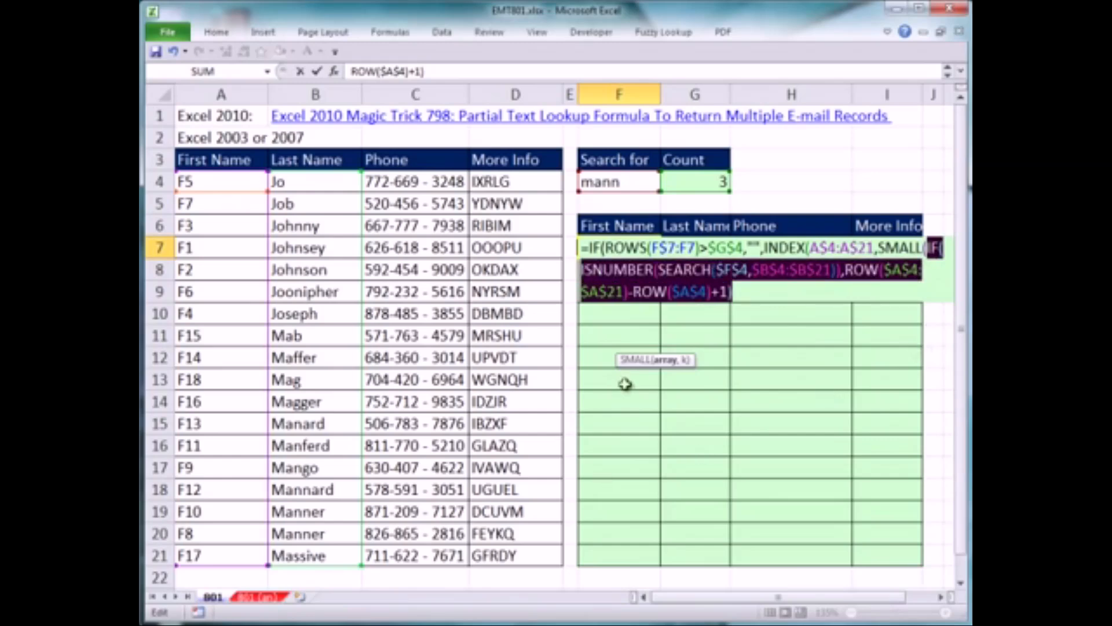
{"action": "left_click", "coordinate": [390, 32]}
{"action": "key", "text": "F9"}
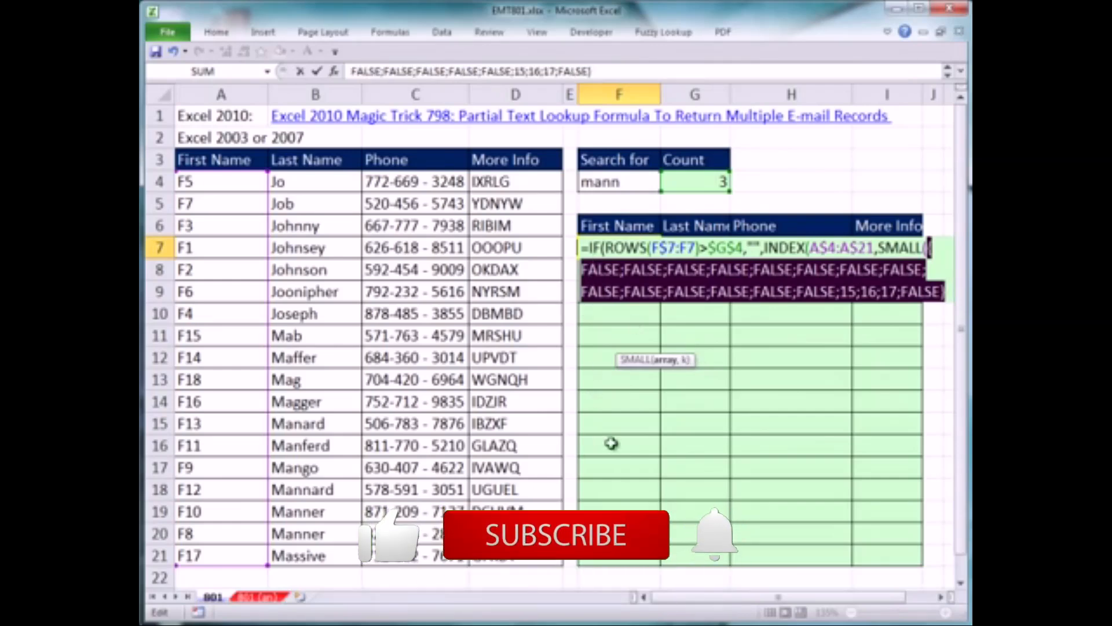
{"action": "key", "text": "ctrl+z"}
{"action": "key", "text": "Right"}
Add ROWS(F$7:F7), copied from the outer IF's logical test, as SMALL's k argument
{"action": "type", "text": ","}
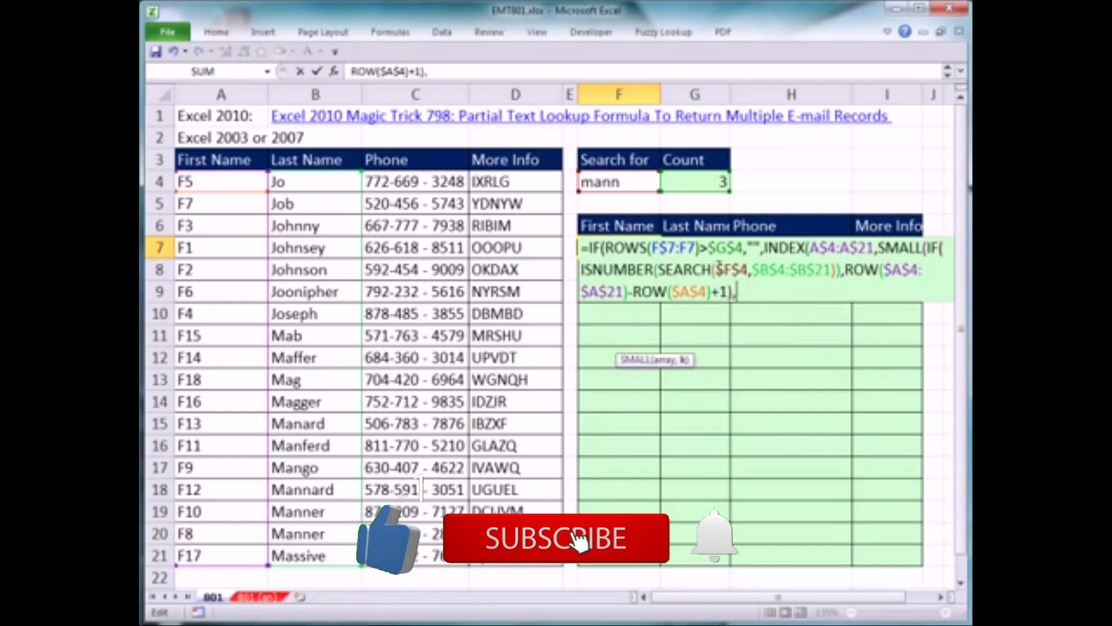
{"action": "left_click_drag", "start_coordinate": [605, 248], "coordinate": [701, 248]}
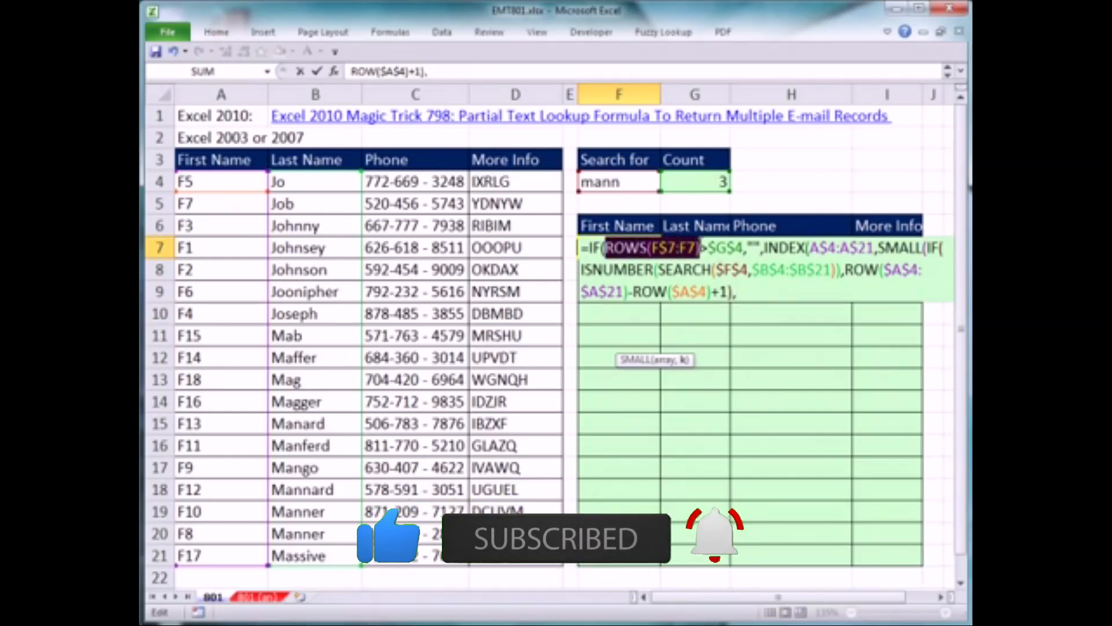
{"action": "left_click", "coordinate": [768, 290]}
{"action": "key", "text": "ctrl+v"}
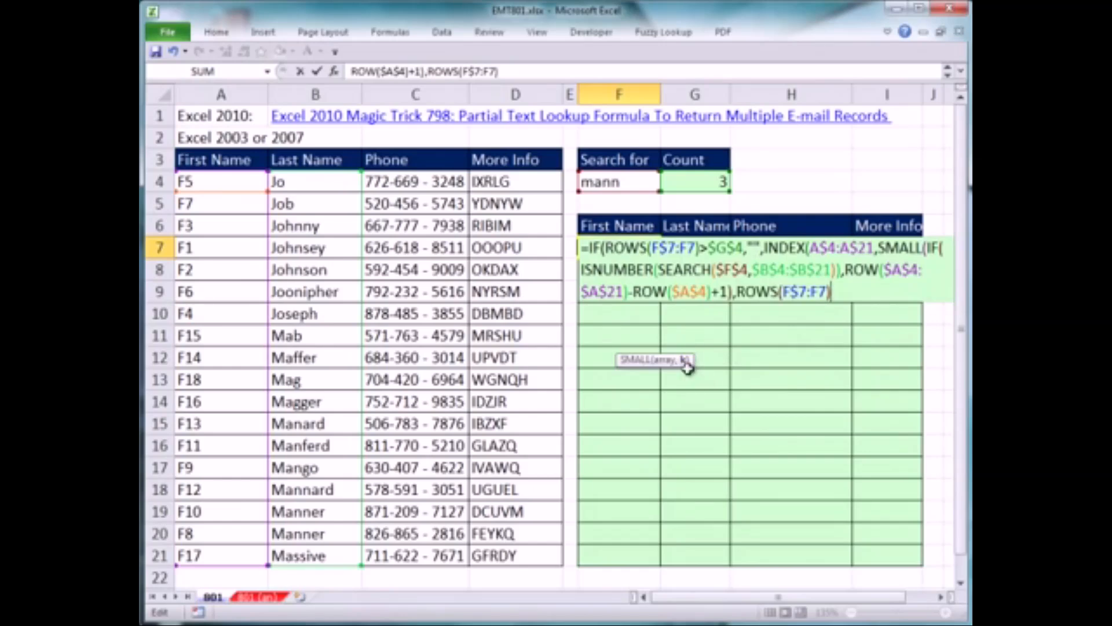
Try to enter the incomplete formula as an array formula, and add the closing parenthesis for SMALL
{"action": "key", "text": "ctrl+shift+Return"}
{"action": "left_click", "coordinate": [966, 504]}
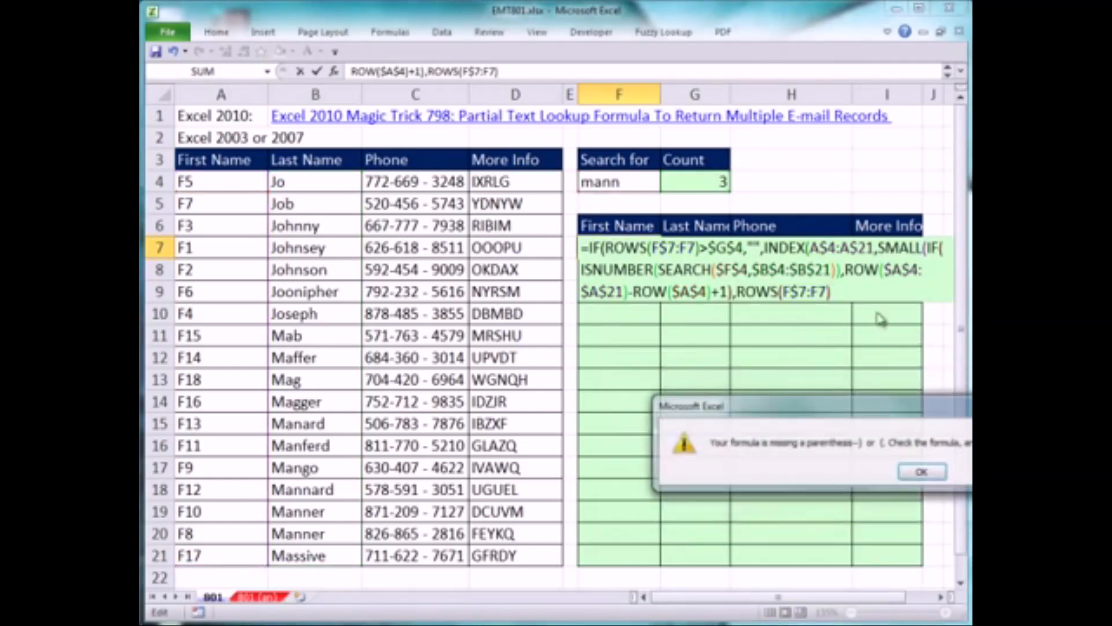
{"action": "left_click", "coordinate": [931, 466]}
{"action": "left_click", "coordinate": [834, 291]}
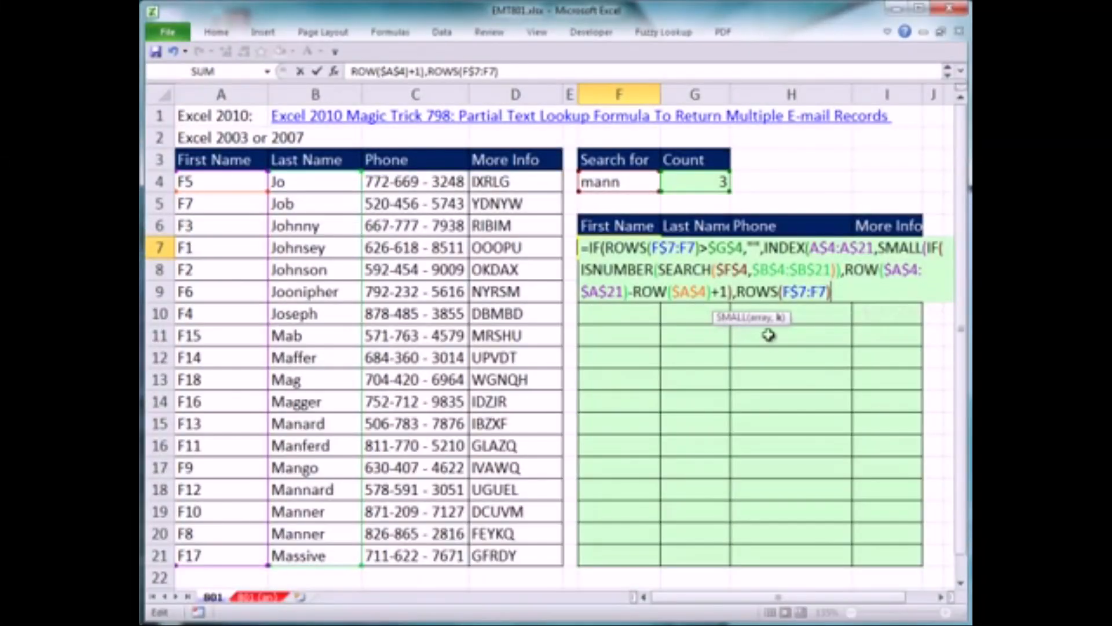
{"action": "left_click", "coordinate": [891, 295]}
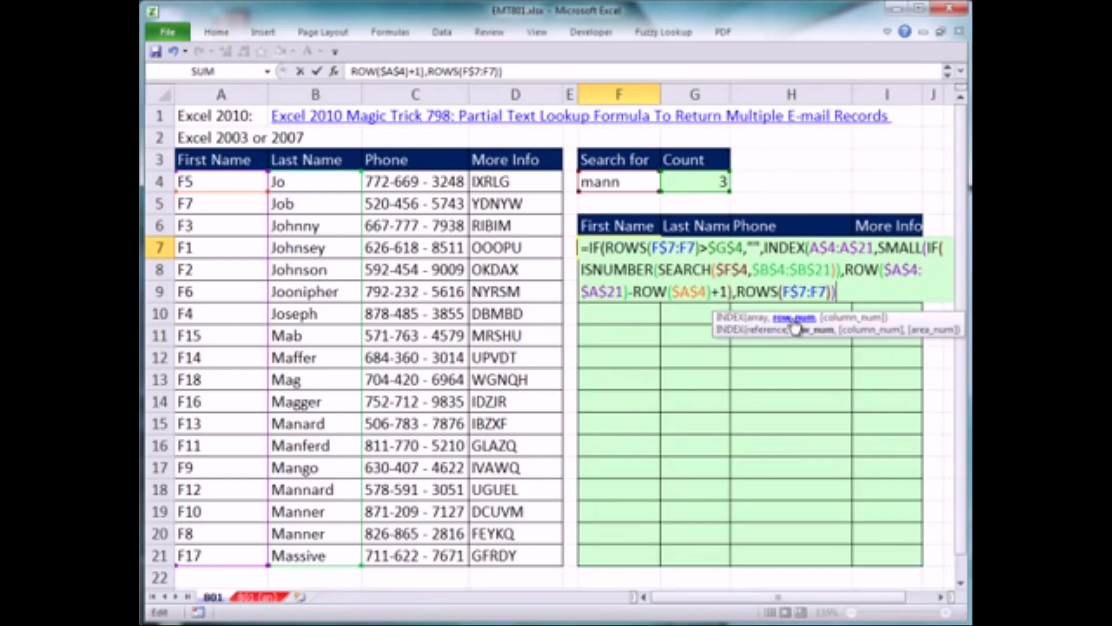
Evaluate the complete SMALL function in place to examine the row number it gives INDEX, and undo the evaluation
{"action": "left_click_drag", "start_coordinate": [836, 283], "coordinate": [878, 248]}
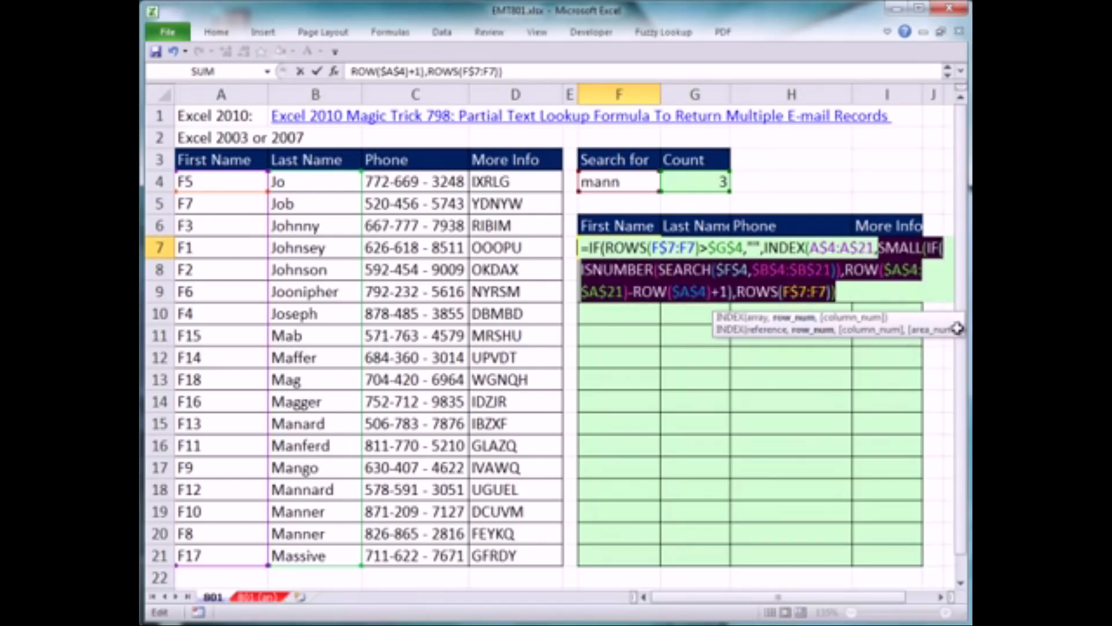
{"action": "left_click", "coordinate": [390, 32]}
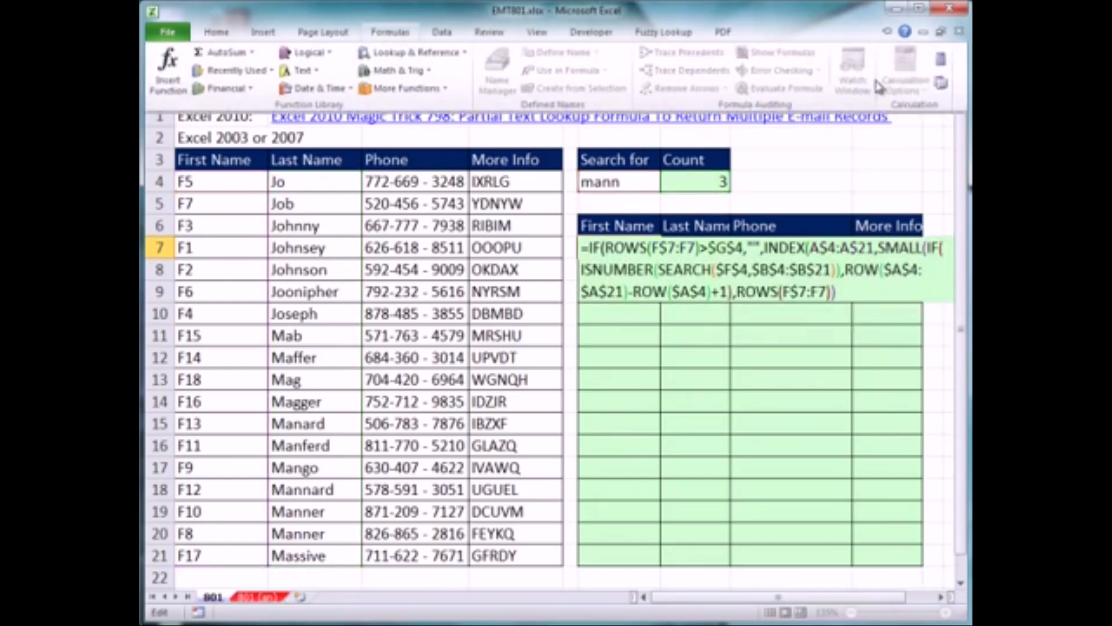
{"action": "left_click", "coordinate": [942, 62]}
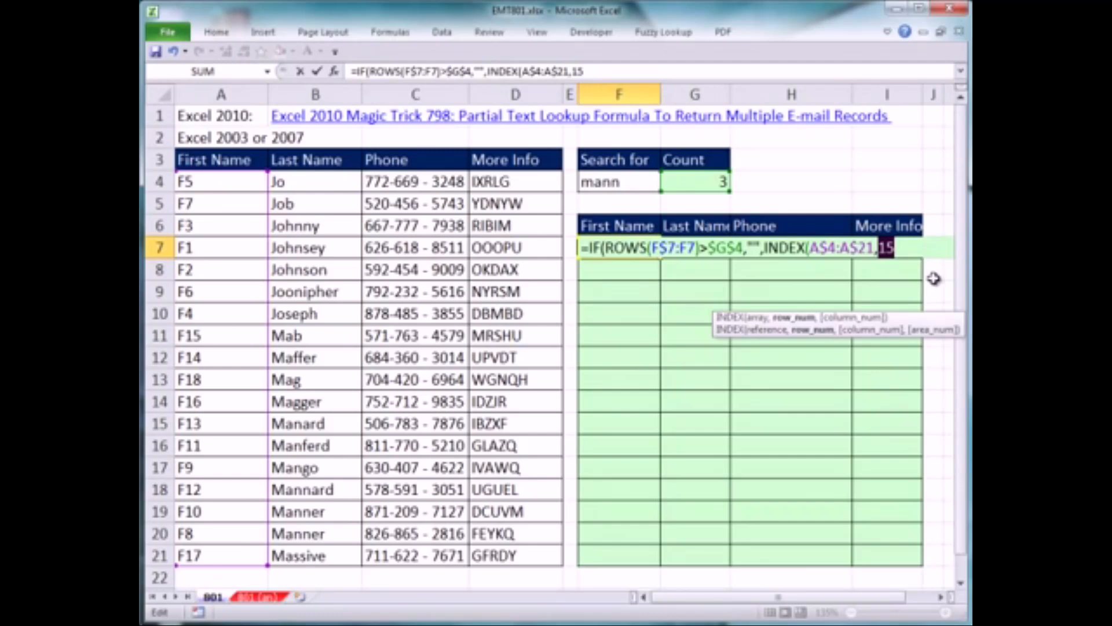
{"action": "key", "text": "ctrl+z"}
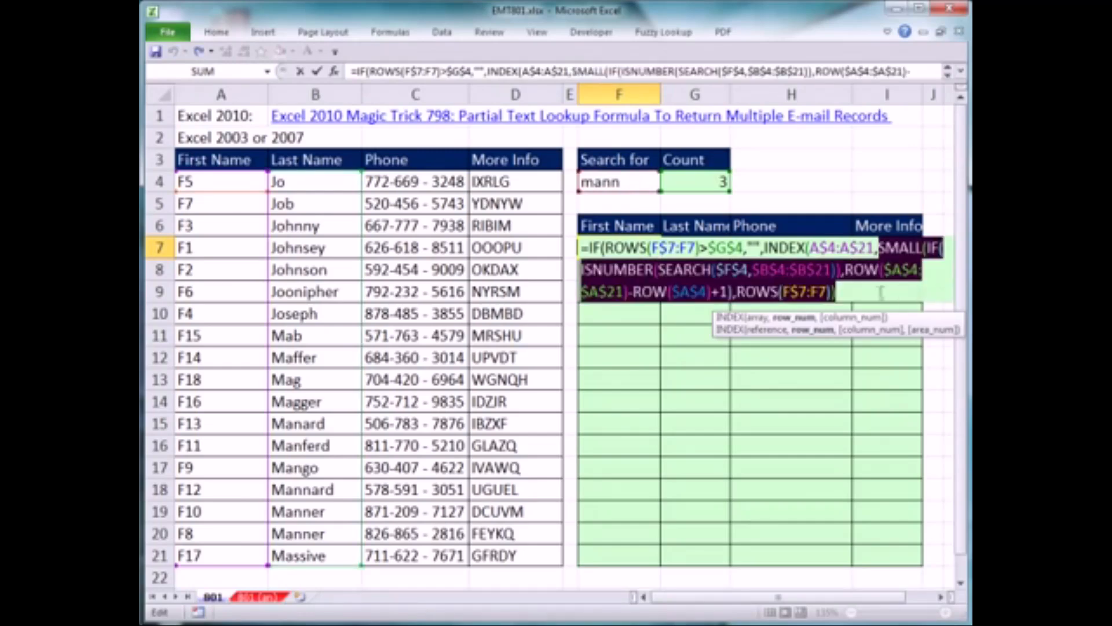
Close the INDEX and outer IF functions and enter the formula in F7 as an array formula
{"action": "key", "text": "ctrl+End"}
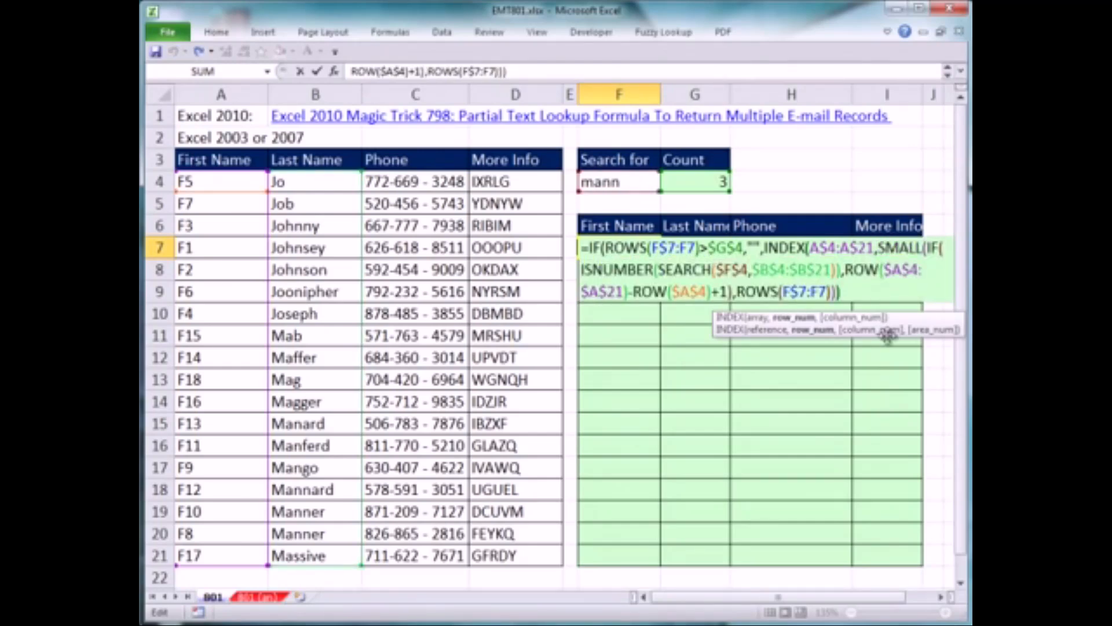
{"action": "type", "text": ")"}
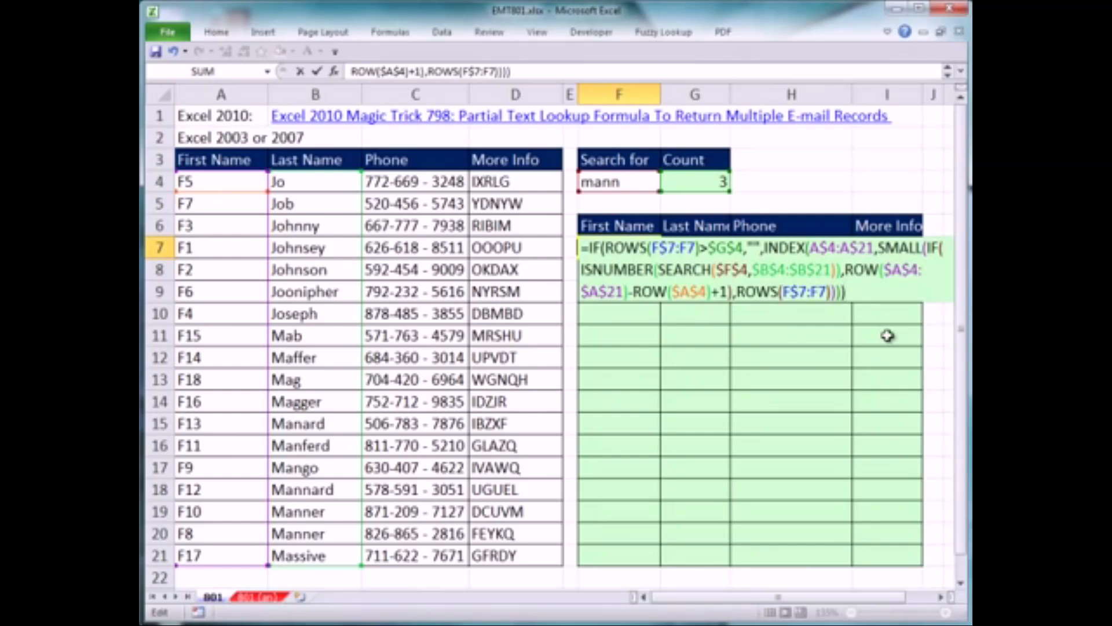
{"action": "key", "text": "ctrl+shift+Return"}
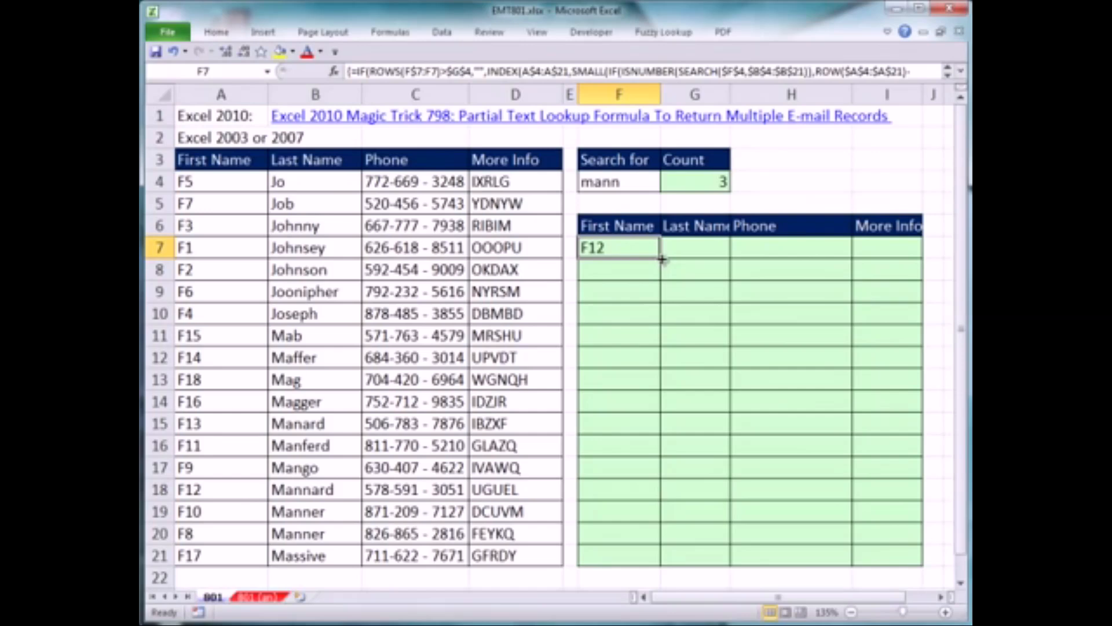
Fill the F7 array formula across to column I and down to row 21
{"action": "left_click_drag", "start_coordinate": [662, 259], "coordinate": [925, 264]}
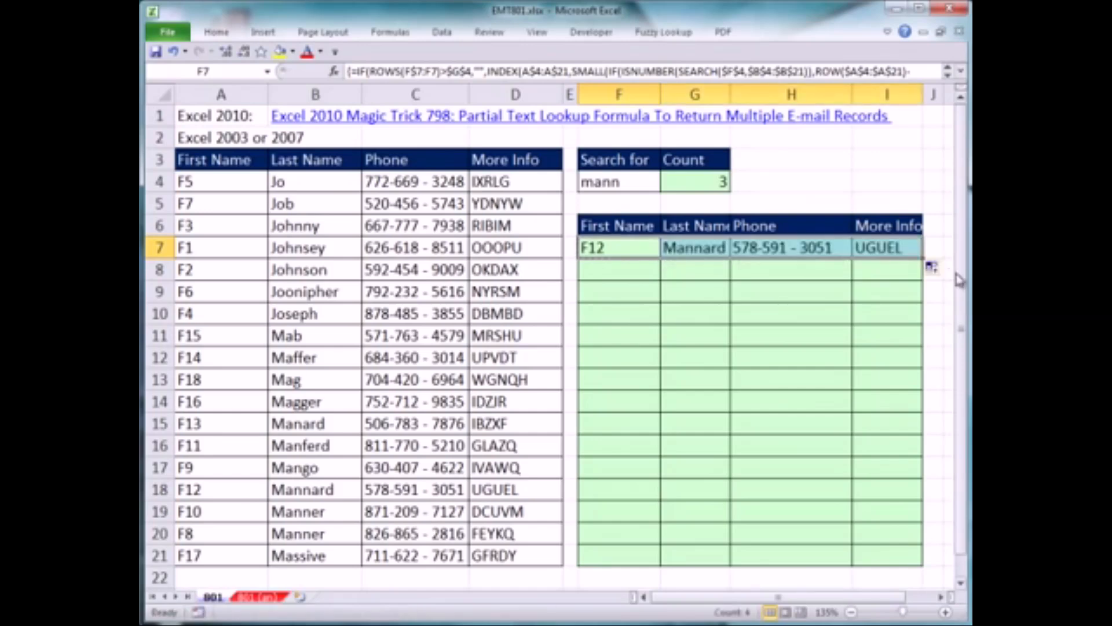
{"action": "left_click_drag", "start_coordinate": [931, 446], "coordinate": [931, 573]}
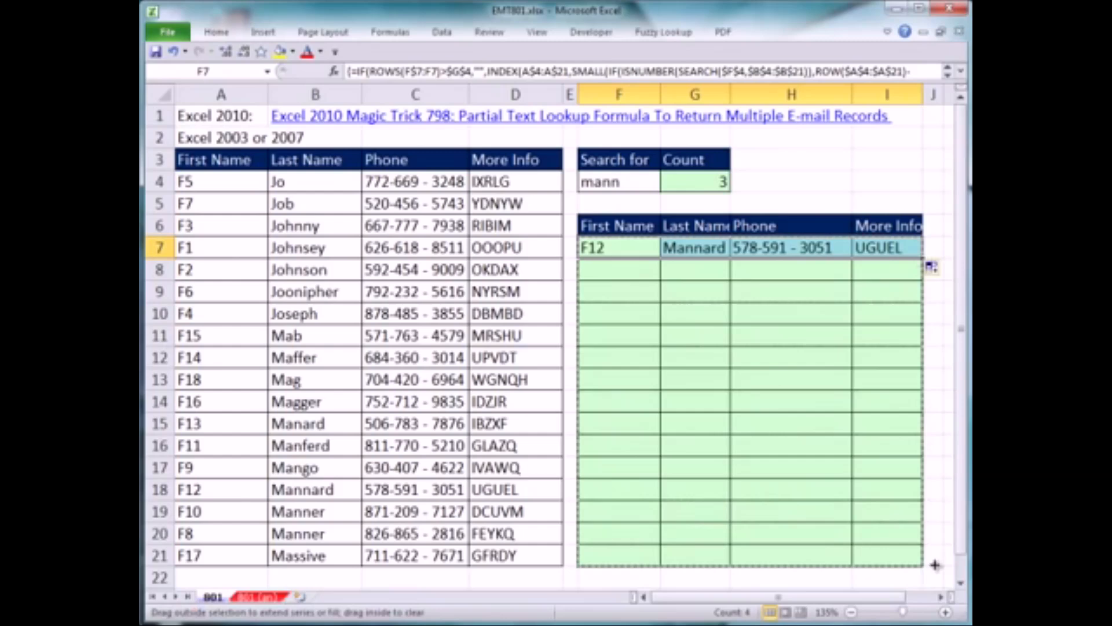
Test the lookup by setting the search text in F4 to man, jo and finally Joh
{"action": "left_click", "coordinate": [601, 185]}
{"action": "type", "text": "m"}
{"action": "key", "text": "ctrl+Return"}
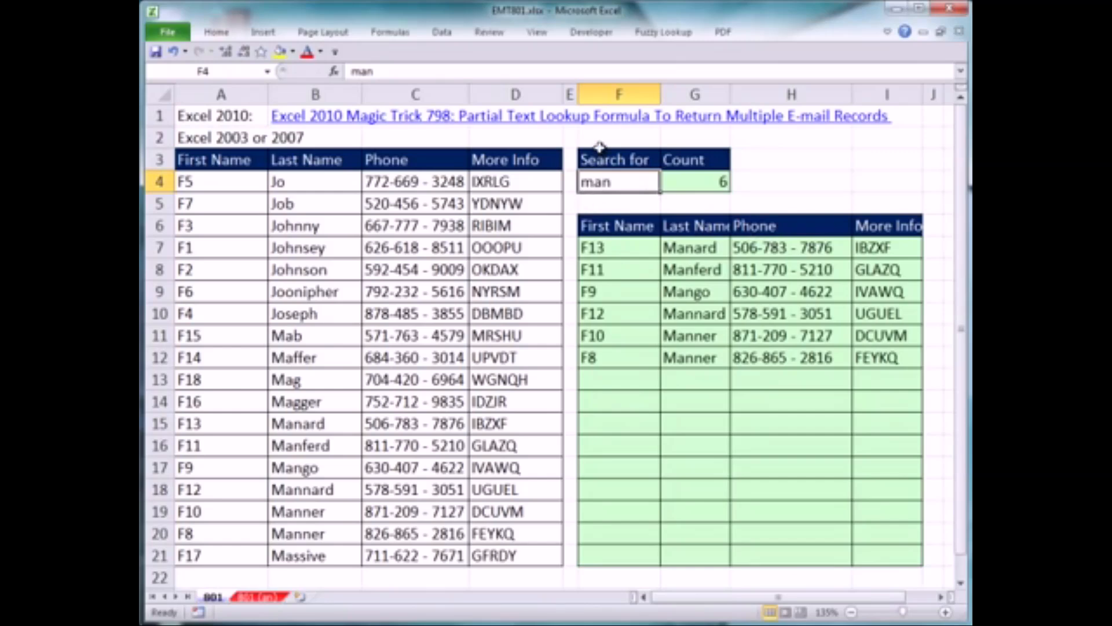
{"action": "type", "text": "jo"}
{"action": "key", "text": "ctrl+Return"}
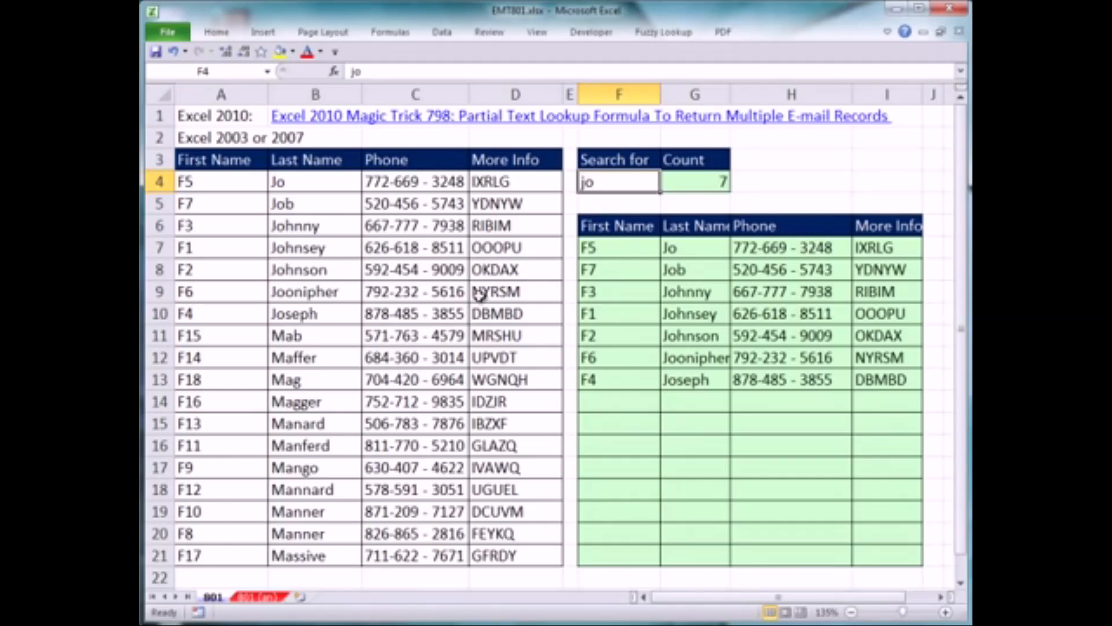
{"action": "type", "text": "J"}
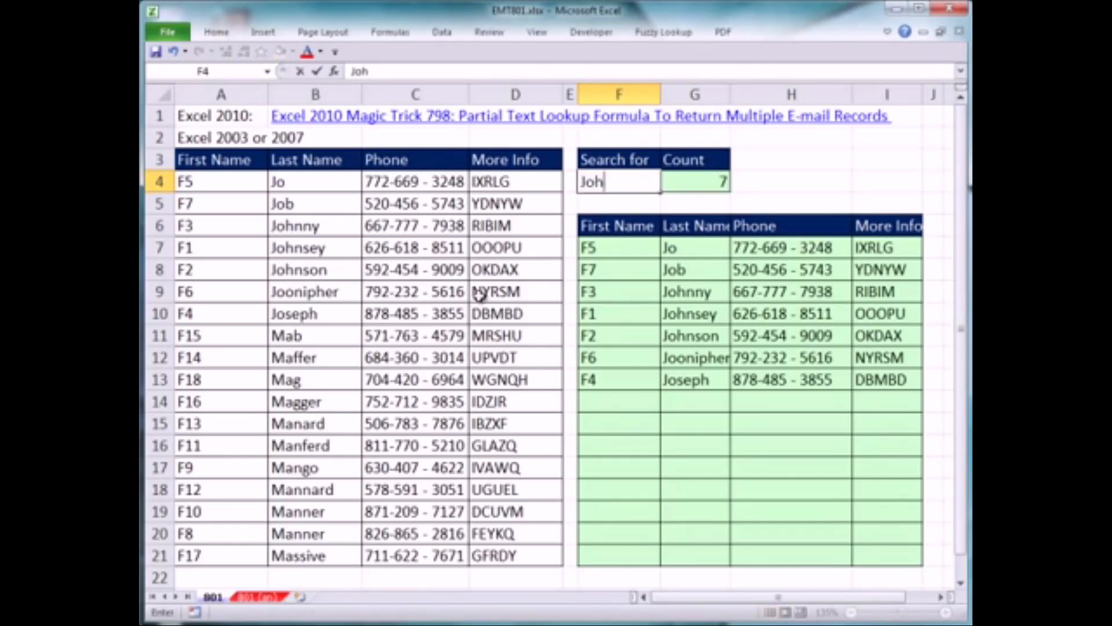
{"action": "type", "text": "oh"}
{"action": "key", "text": "ctrl+Return"}
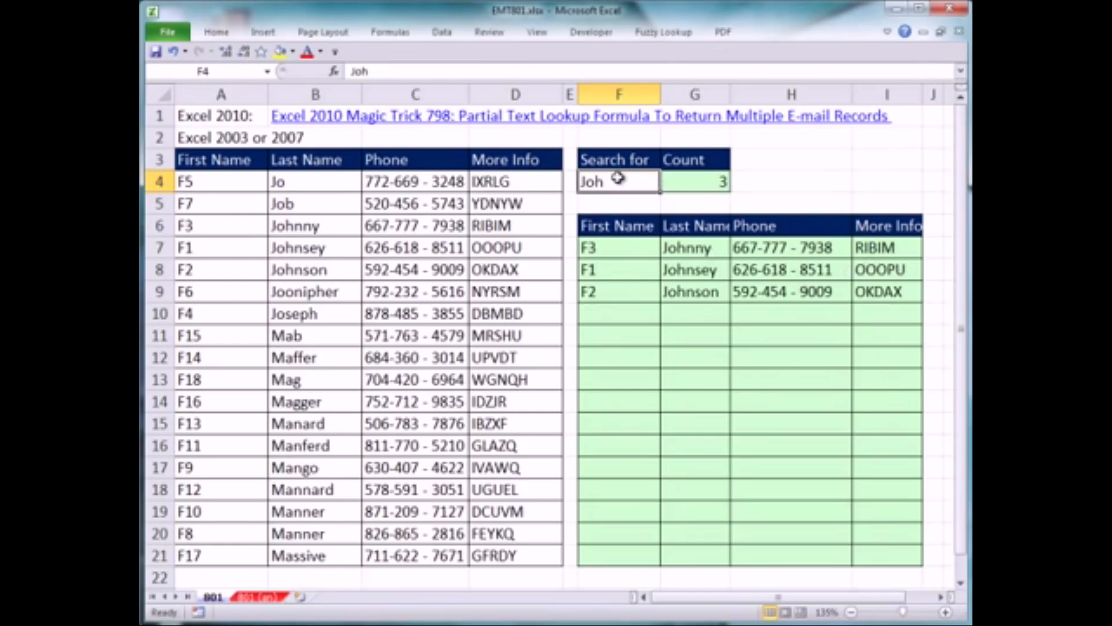
Open the array formula in F7 for editing and examine INDEX's row number argument
{"action": "left_click", "coordinate": [615, 242]}
{"action": "key", "text": "F2"}
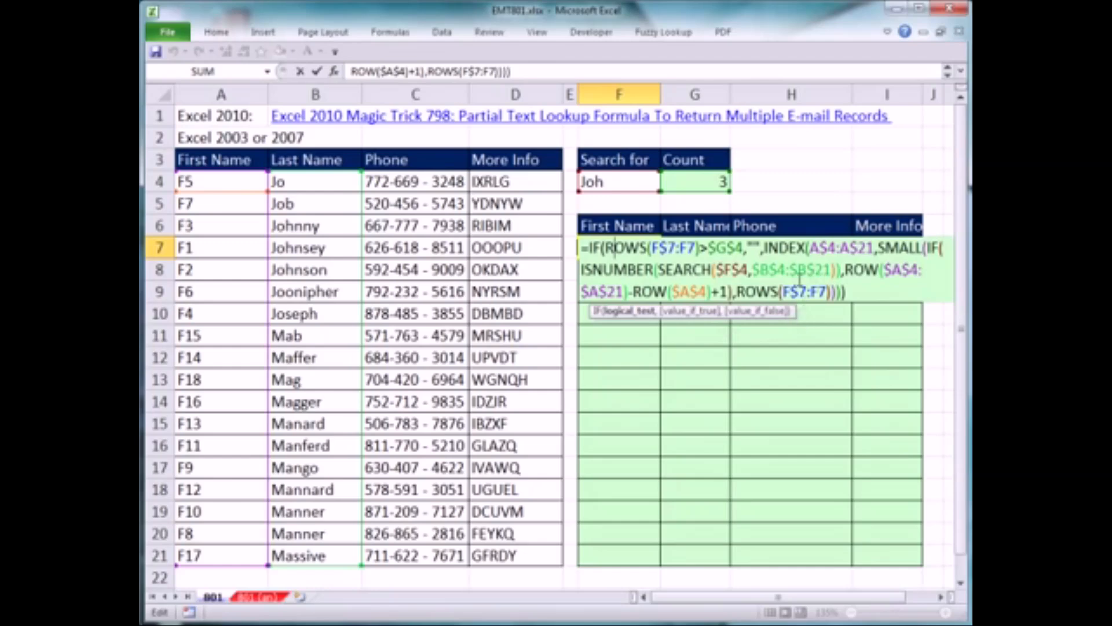
{"action": "left_click", "coordinate": [901, 249]}
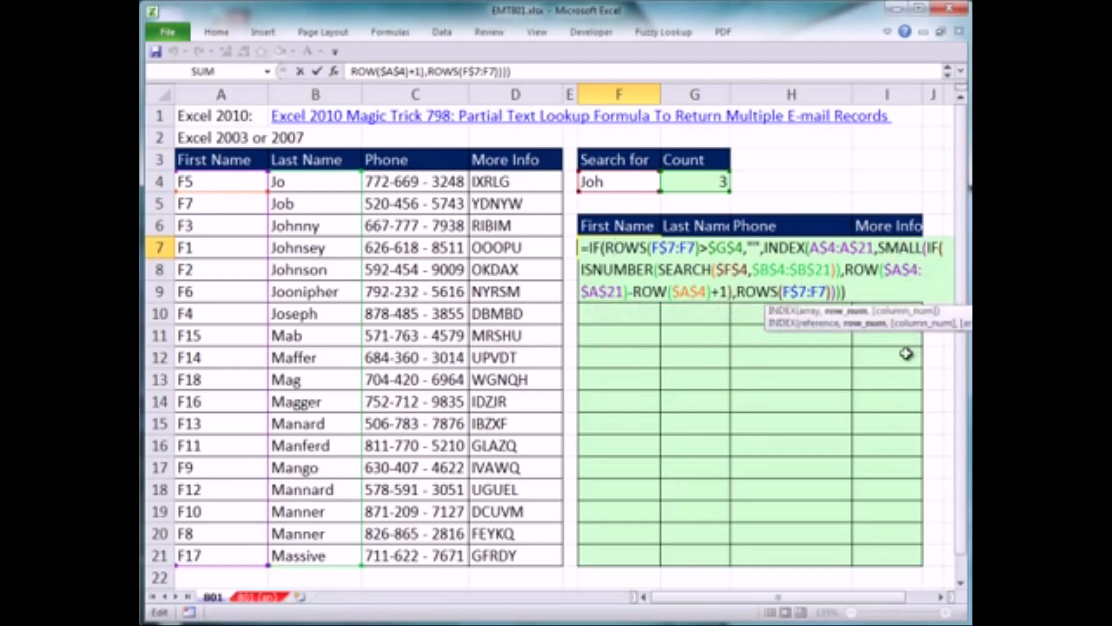